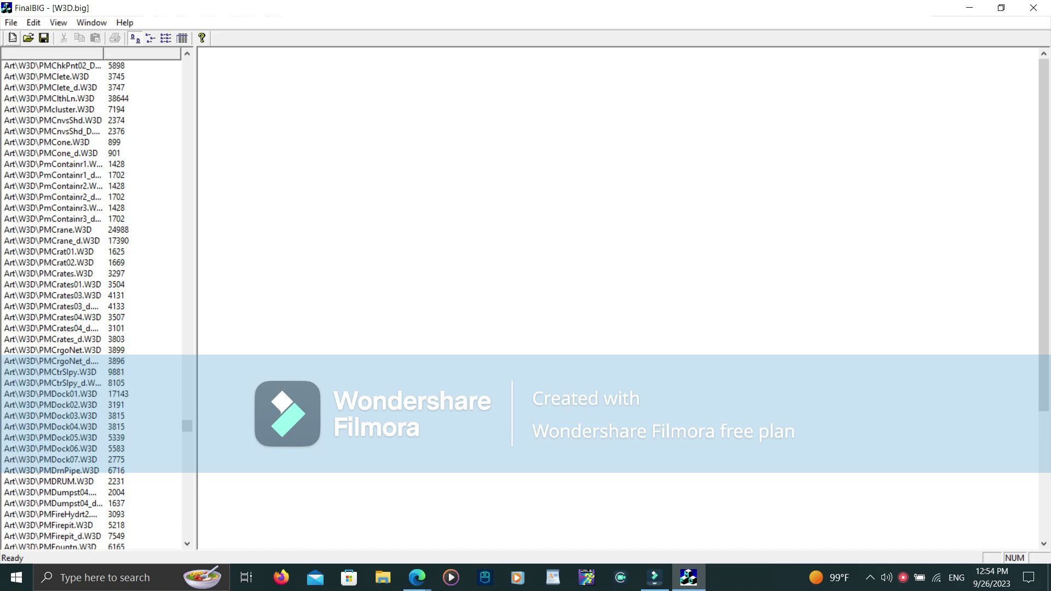
# - Find the Overlord tank entries in W3D.big and preview the NVOvrlrd_D.W3D model
pyautogui.scroll(15, 101, 264)
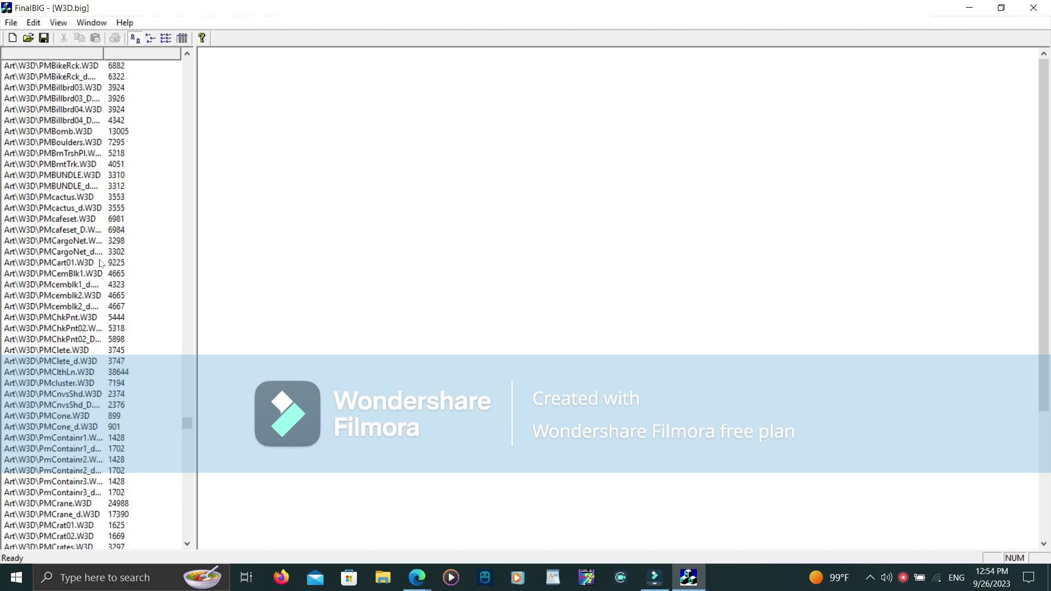
pyautogui.scroll(3, 101, 263)
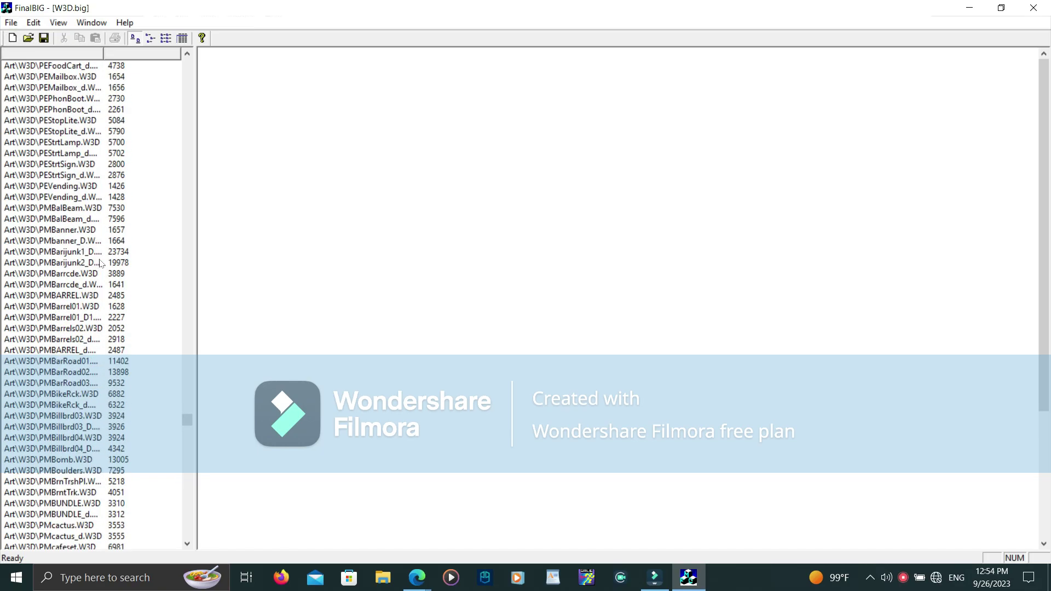
pyautogui.scroll(3, 101, 263)
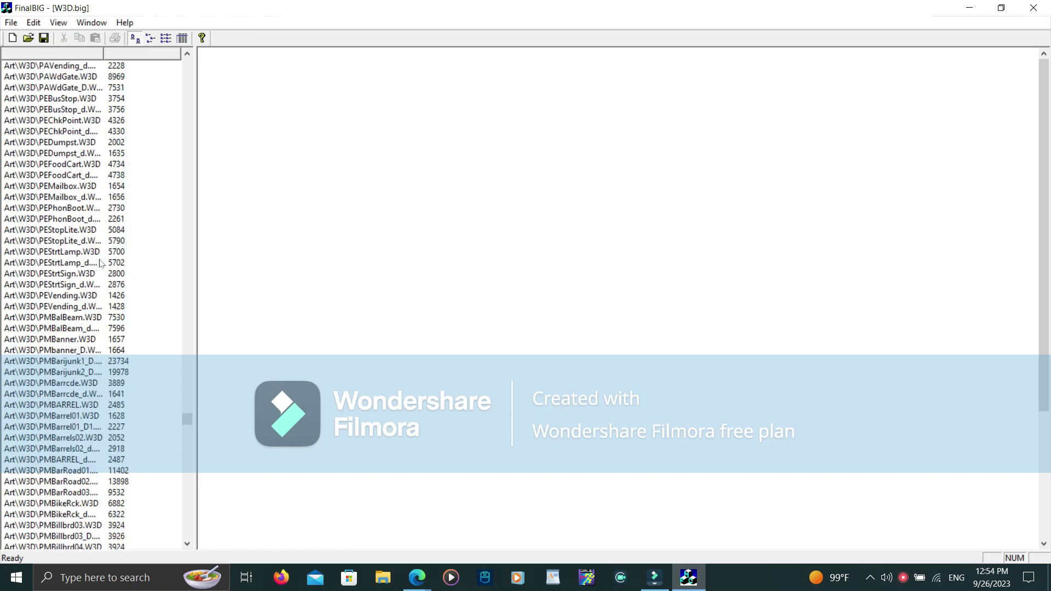
pyautogui.scroll(2, 101, 263)
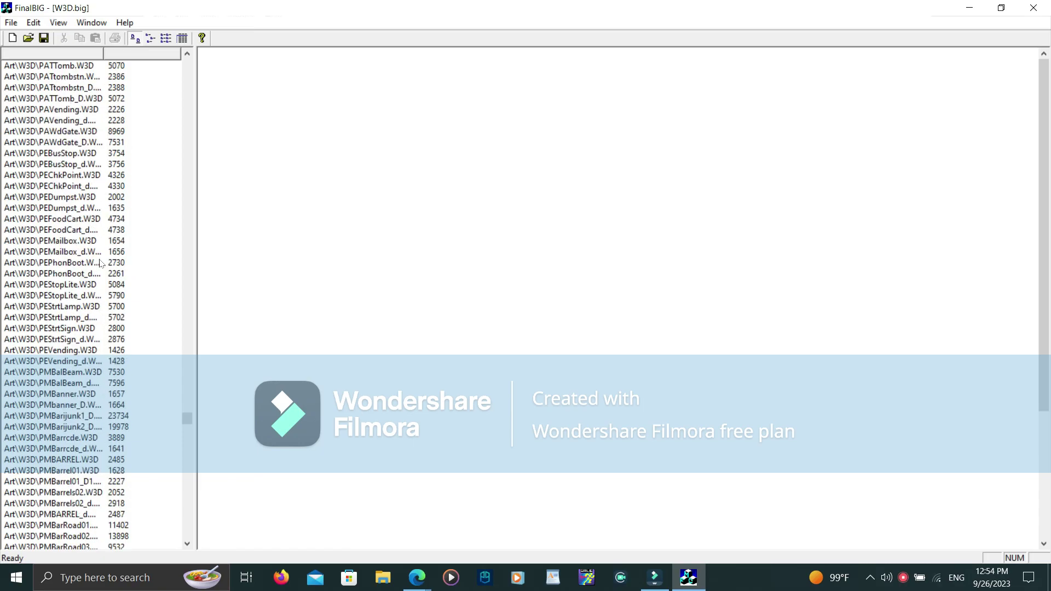
pyautogui.scroll(8, 101, 263)
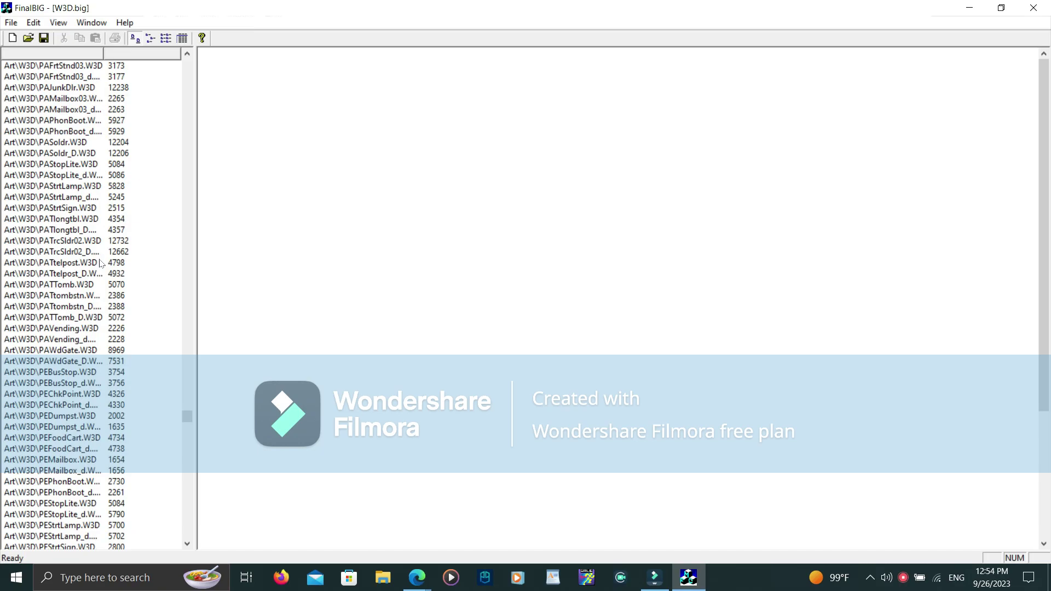
pyautogui.scroll(20, 101, 263)
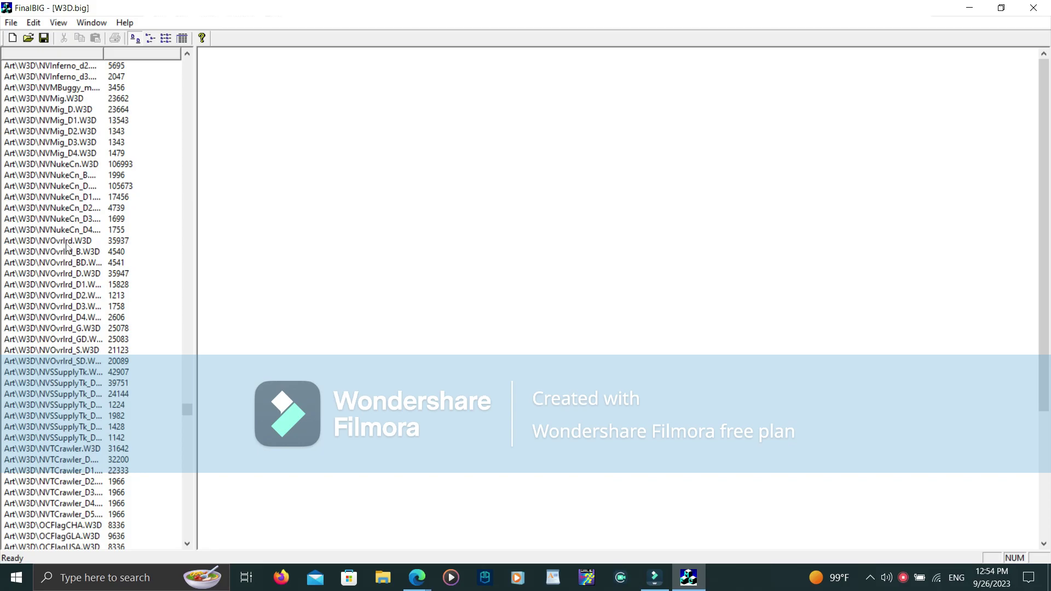
pyautogui.click(67, 244)
pyautogui.press('Down')
pyautogui.press('Down')
pyautogui.press('Down')
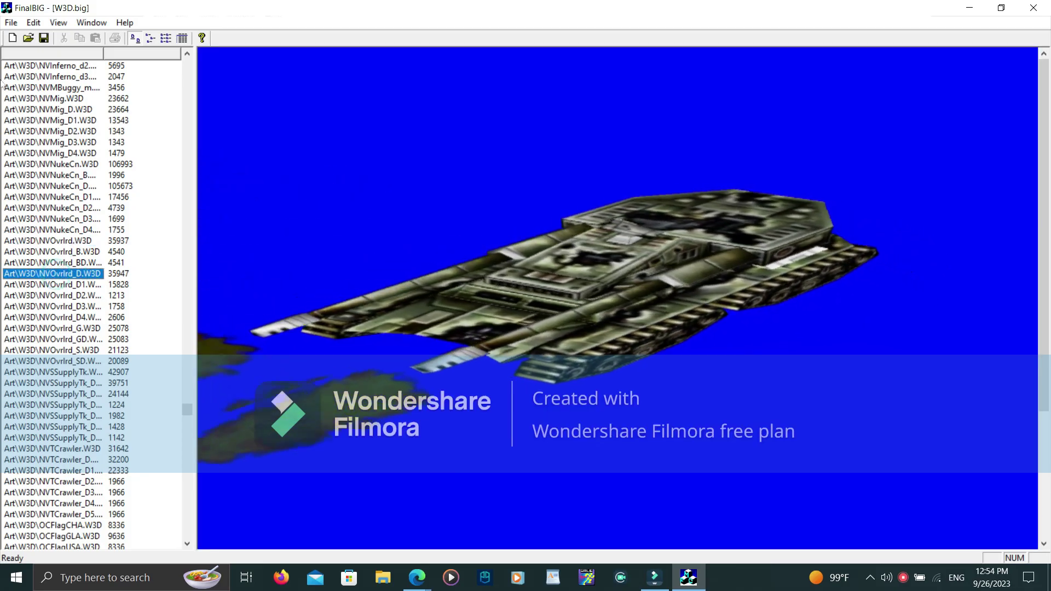
# - Delete UVToxinTrk.W3D and ZBArtPlat.W3D from the Data folder through the extraction save dialog, leaving it without saving
pyautogui.click(11, 22)
pyautogui.moveTo(33, 23)
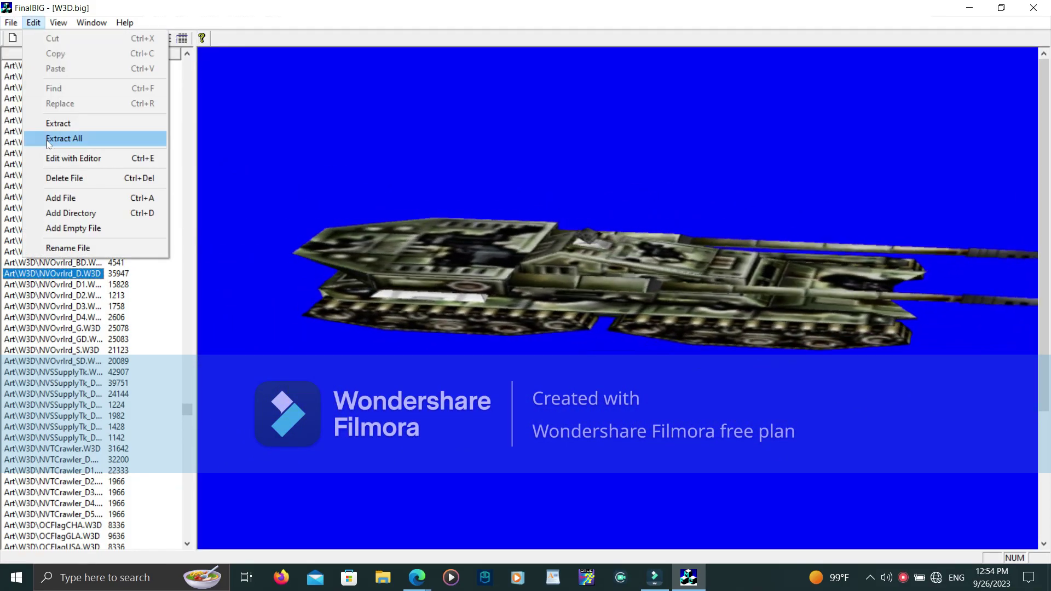
pyautogui.click(57, 123)
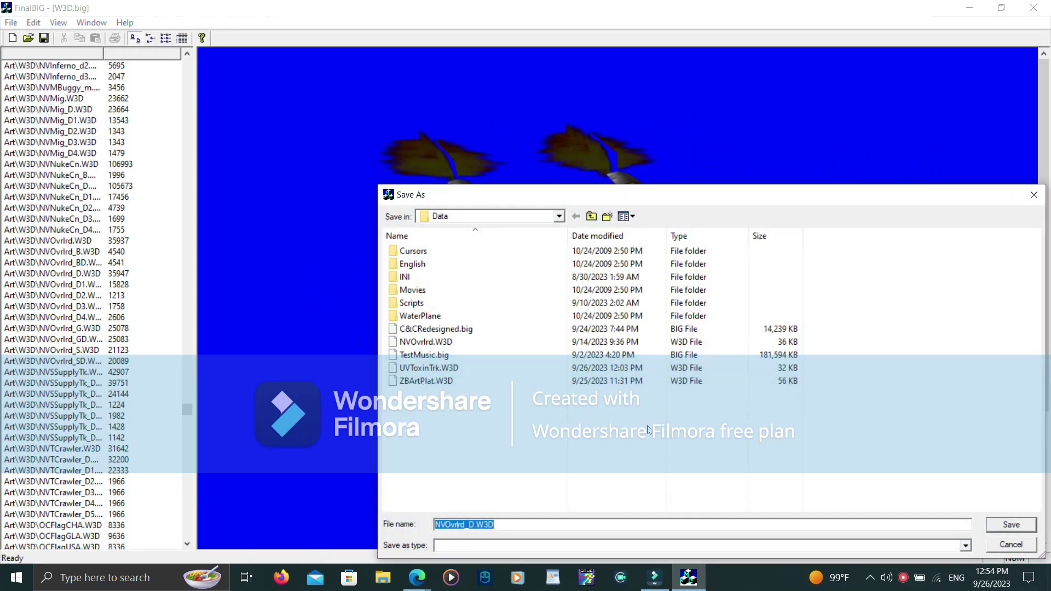
pyautogui.click(421, 368)
pyautogui.press('Delete')
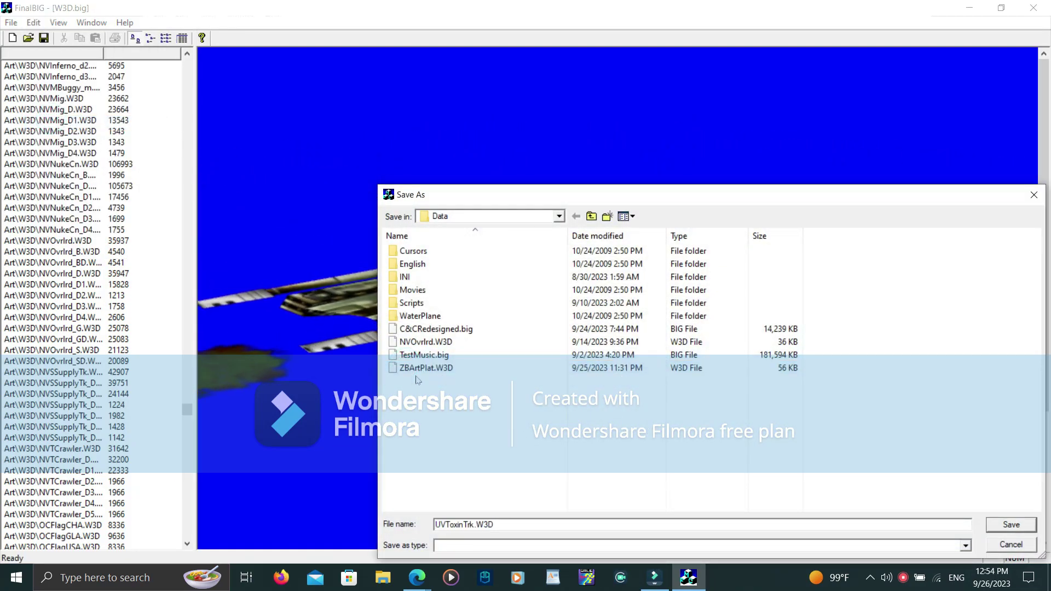
pyautogui.click(421, 368)
pyautogui.press('Delete')
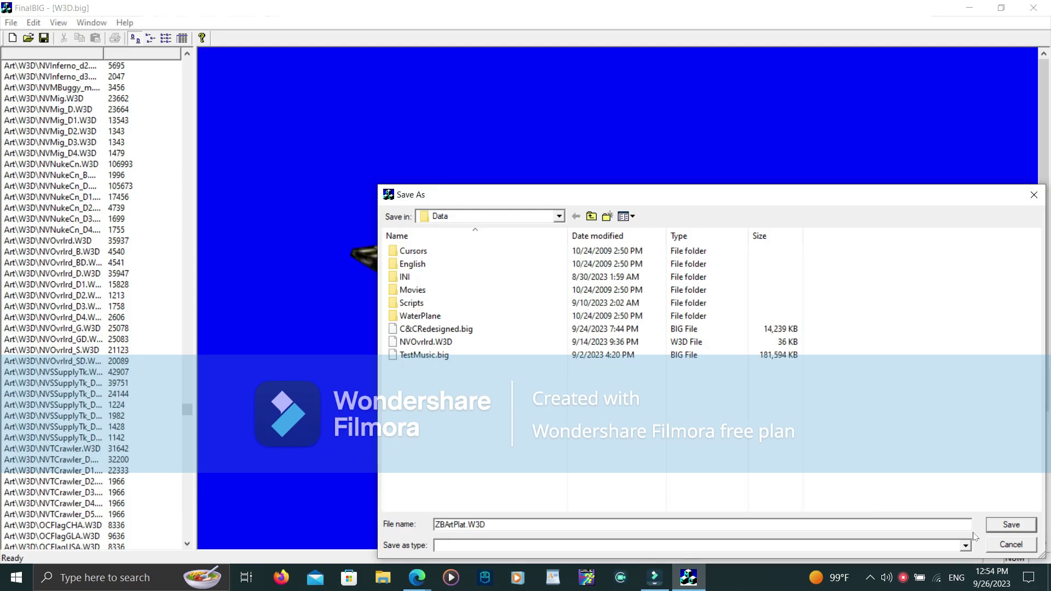
pyautogui.click(1002, 543)
# - Extract NVOvrlrd_D.W3D from the archive into the Data folder under its own name
pyautogui.click(11, 23)
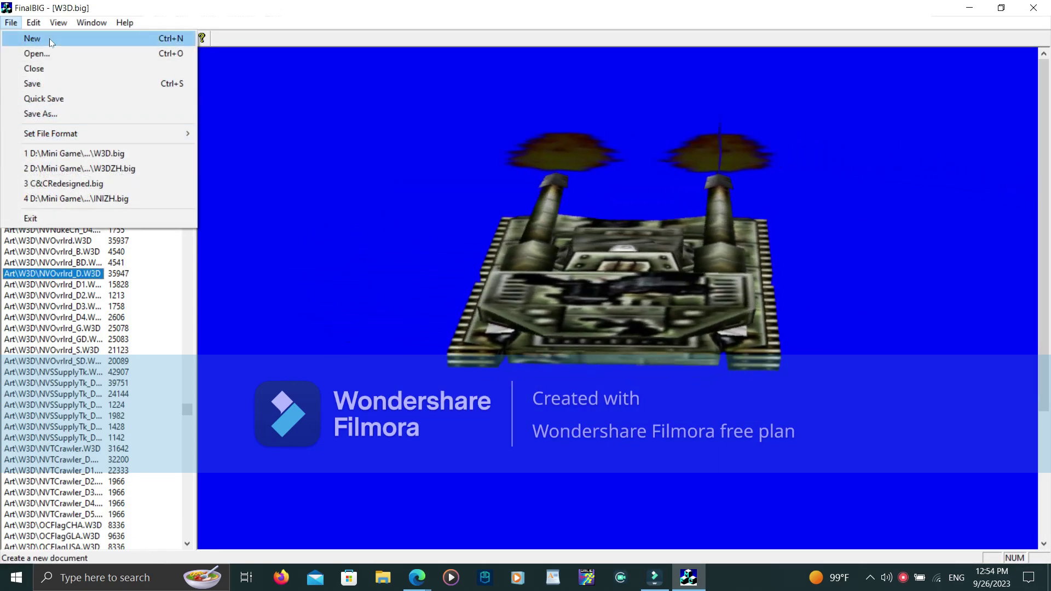
pyautogui.moveTo(33, 22)
pyautogui.click(44, 122)
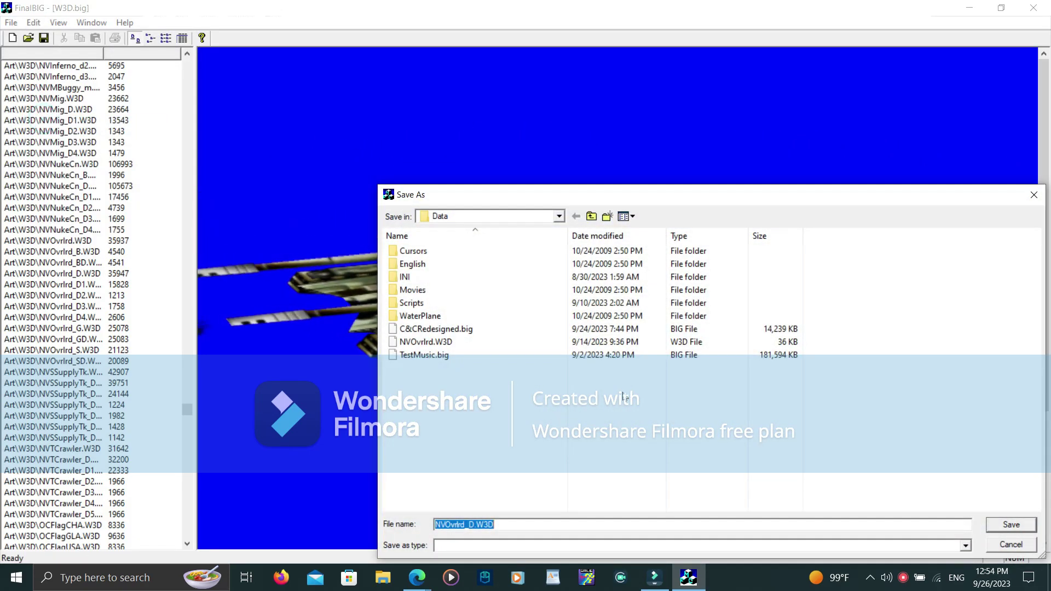
pyautogui.press('Return')
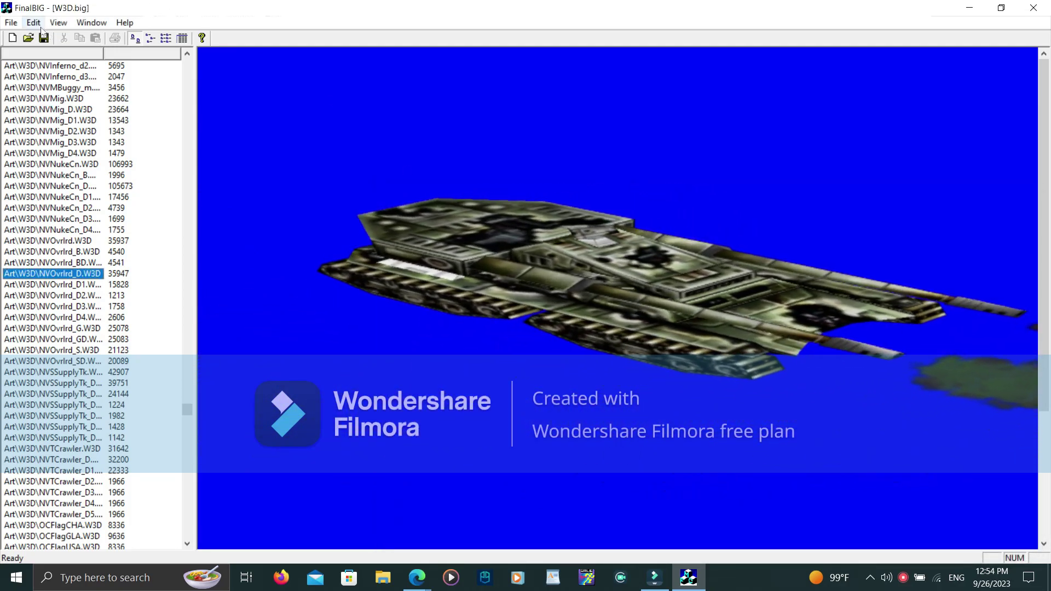
# - Transfer the extracted NVOvrlrd_D.W3D from the Data folder to the desktop and place its icon in a free central area
pyautogui.click(34, 23)
pyautogui.click(44, 122)
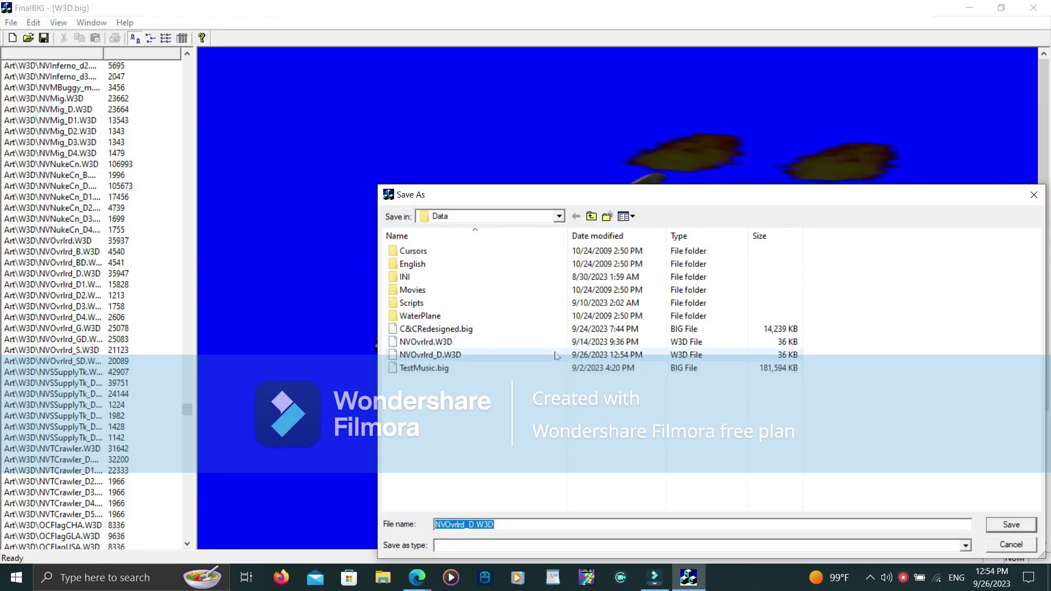
pyautogui.click(557, 355)
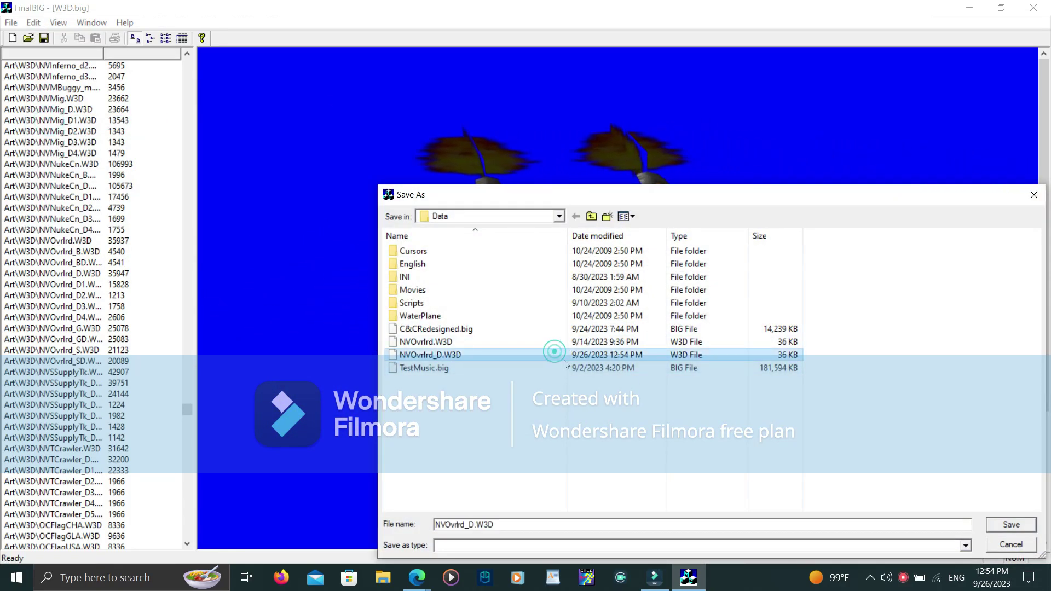
pyautogui.click(1011, 545)
pyautogui.press('super+d')
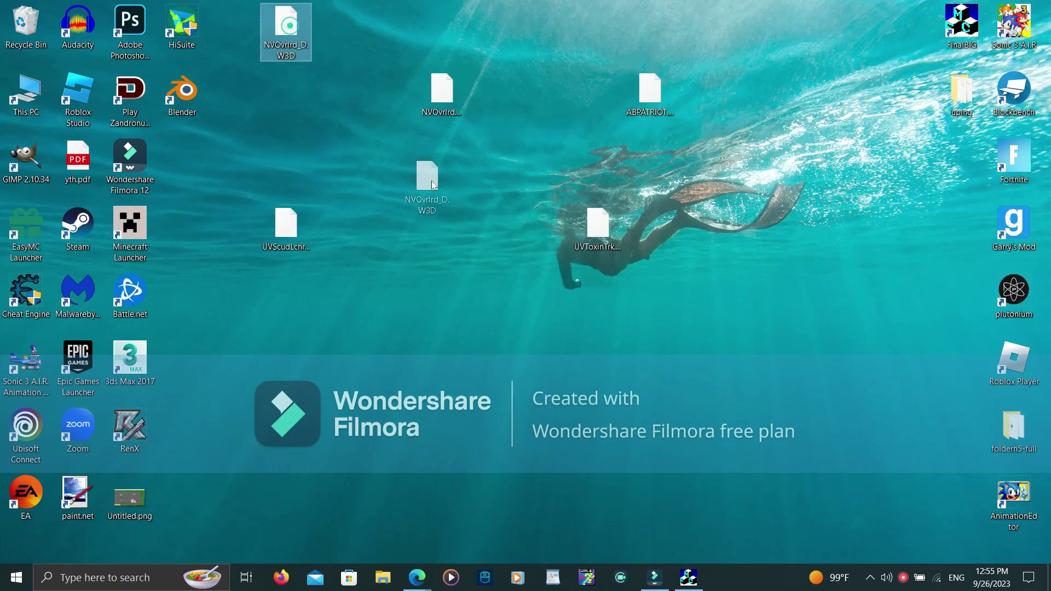
pyautogui.moveTo(499, 282); pyautogui.dragTo(499, 283)
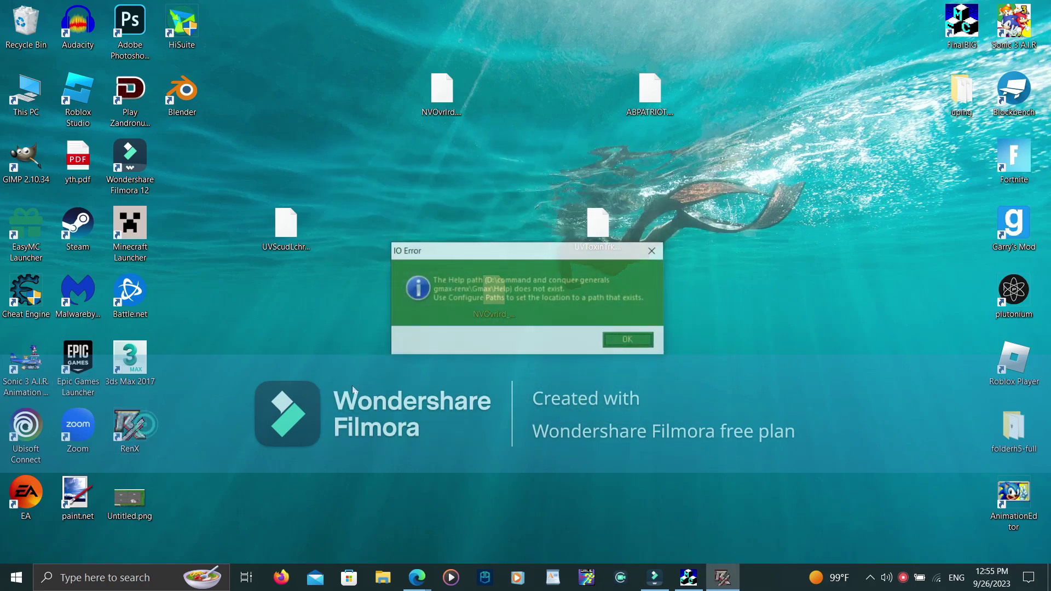
# - Dismiss the RenX startup error and import NVOvrlrd_D.W3D from the desktop into the empty scene
pyautogui.click(643, 345)
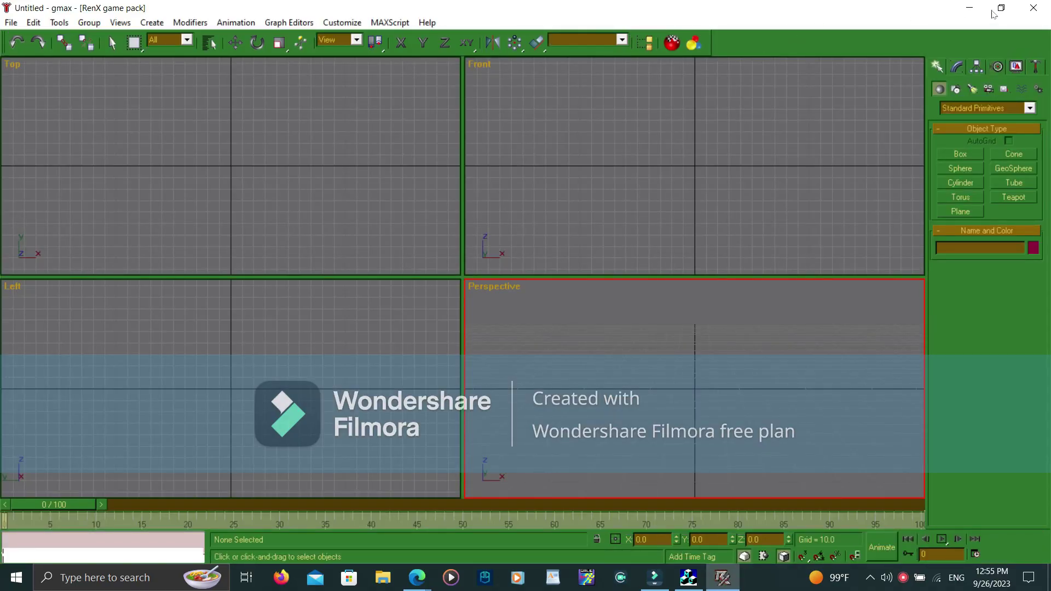
pyautogui.click(760, 38)
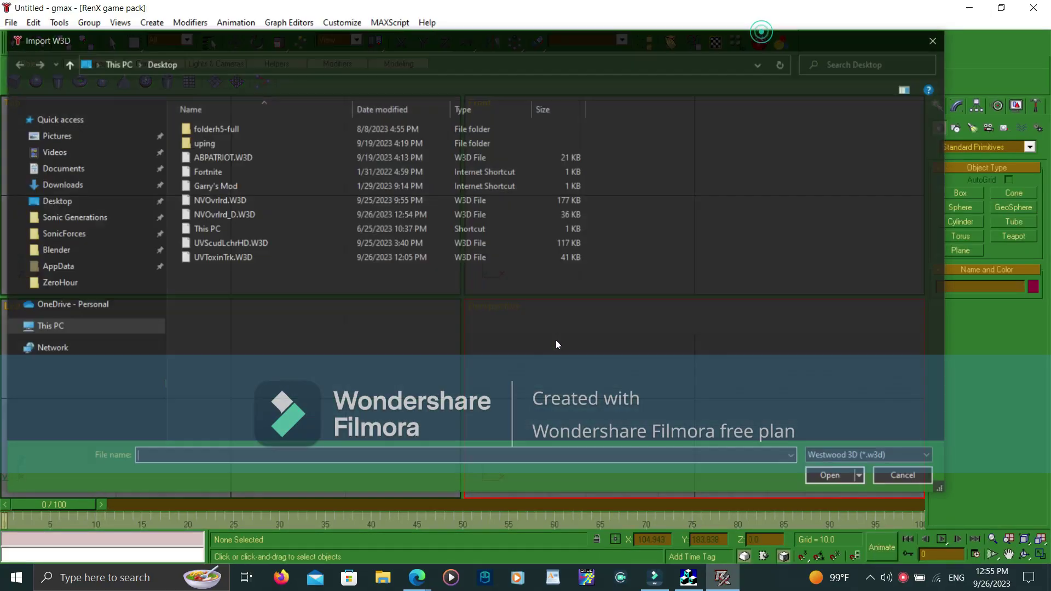
pyautogui.doubleClick(270, 215)
# - Delete the tank's twin gun barrels together with the muzzle flash planes in front of them
pyautogui.scroll(5, 656, 378)
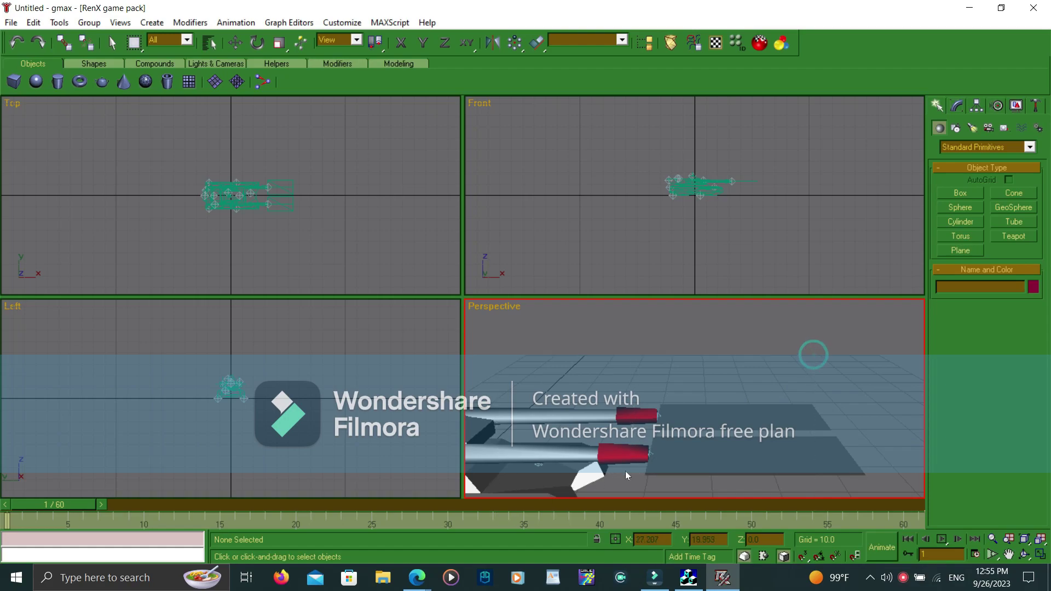
pyautogui.moveTo(598, 477); pyautogui.dragTo(599, 476)
pyautogui.moveTo(651, 447); pyautogui.dragTo(827, 416)
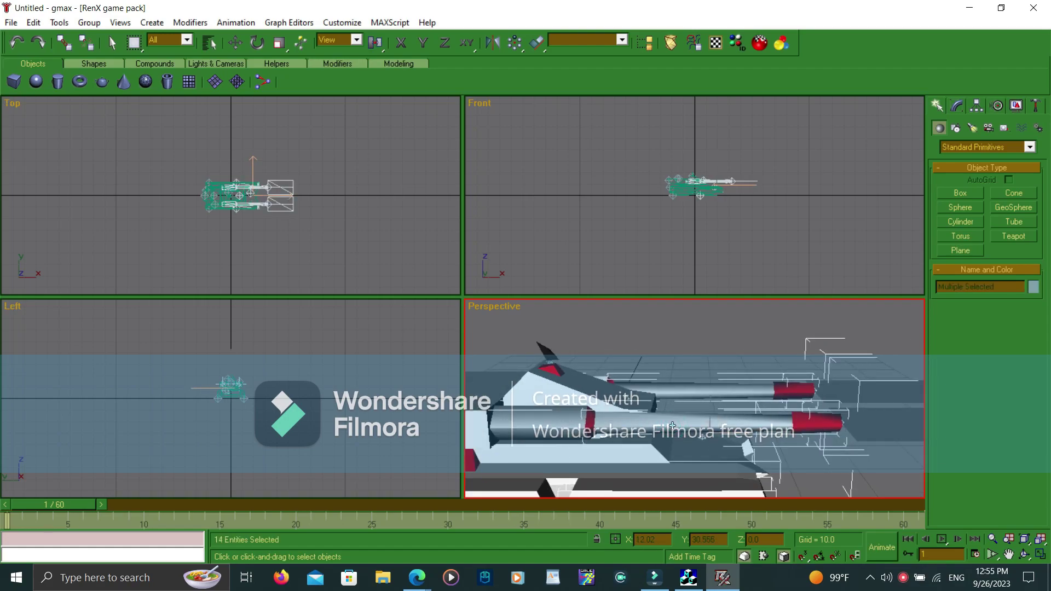
pyautogui.press('Delete')
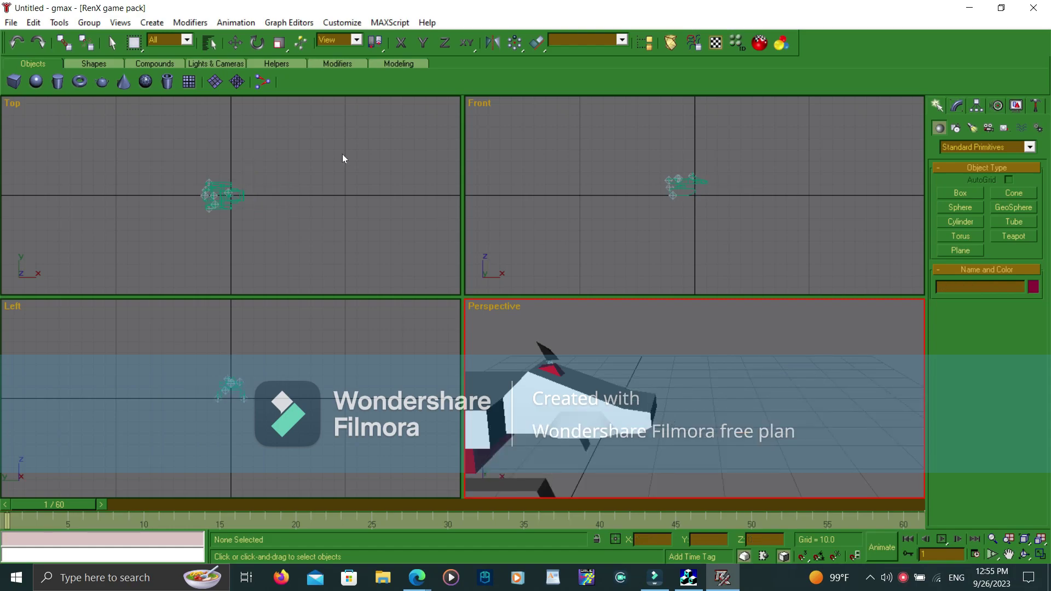
pyautogui.click(16, 43)
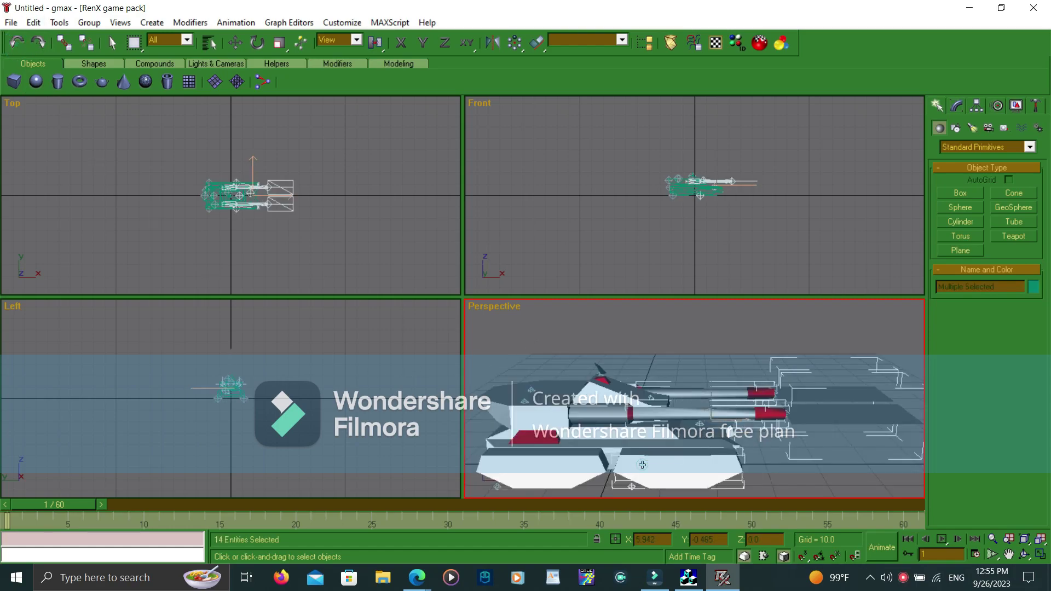
pyautogui.press('Delete')
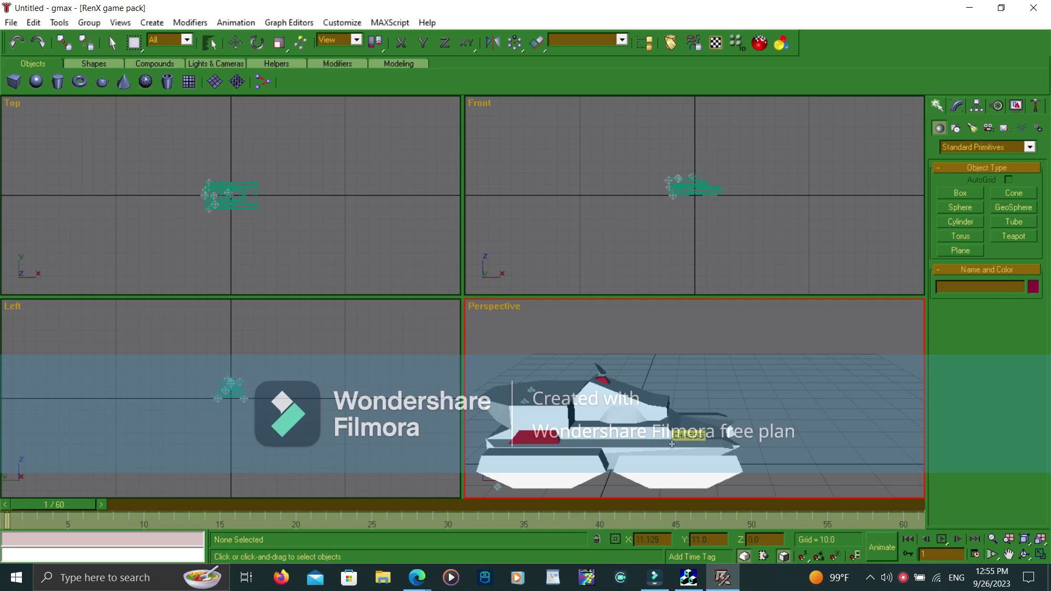
# - Switch to FinalBIG and look through the W3D.big file list for the UV vehicle models
pyautogui.click(729, 585)
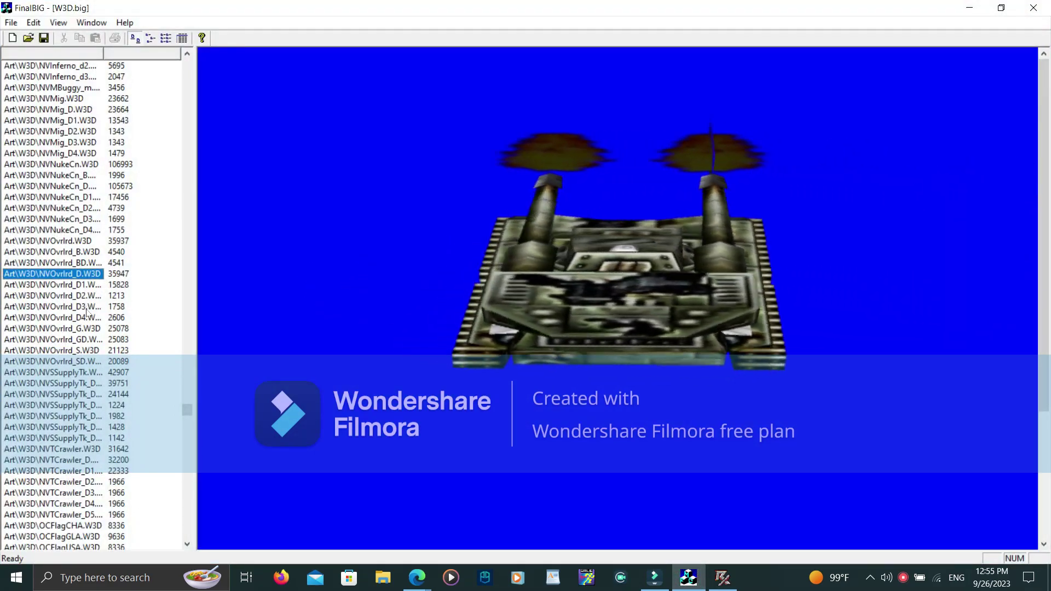
pyautogui.scroll(-20, 87, 312)
pyautogui.scroll(-20, 89, 333)
pyautogui.scroll(-20, 89, 333)
pyautogui.scroll(-16, 88, 332)
pyautogui.scroll(-14, 88, 336)
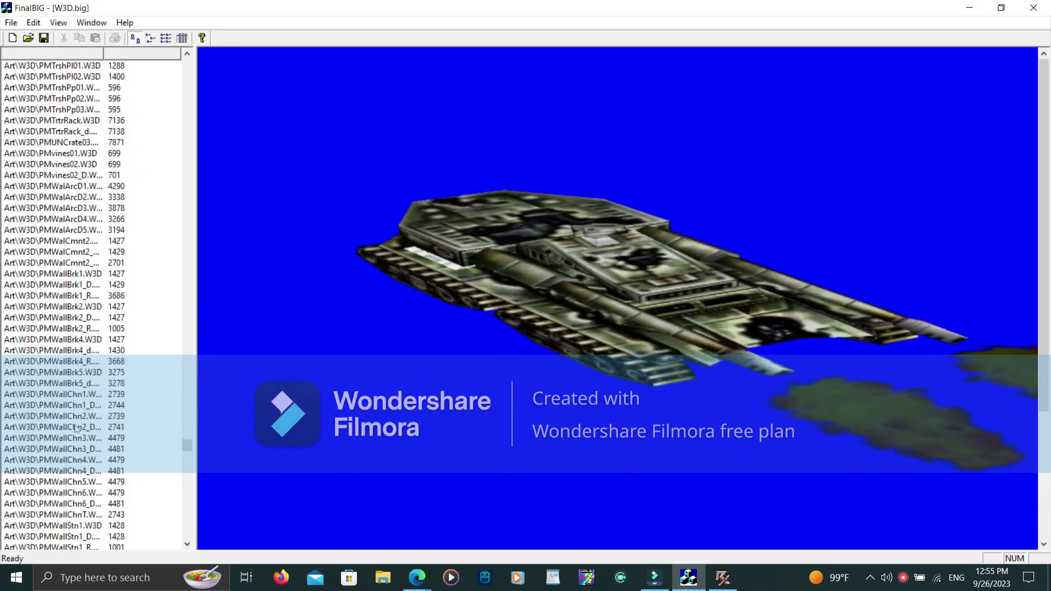
pyautogui.scroll(-13, 75, 427)
pyautogui.scroll(-15, 76, 428)
pyautogui.scroll(-13, 76, 427)
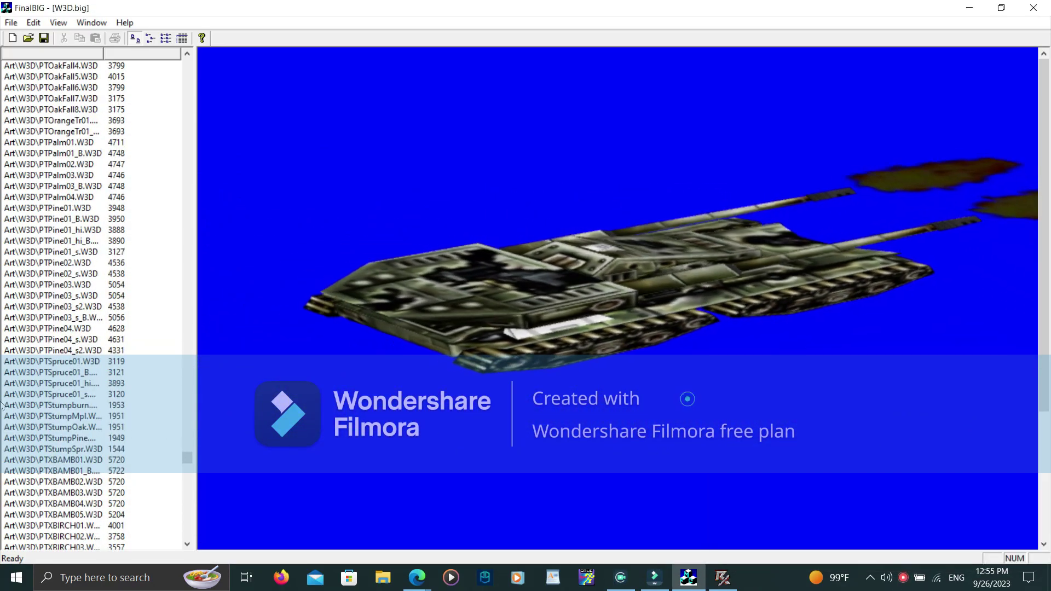
pyautogui.scroll(-17, 58, 466)
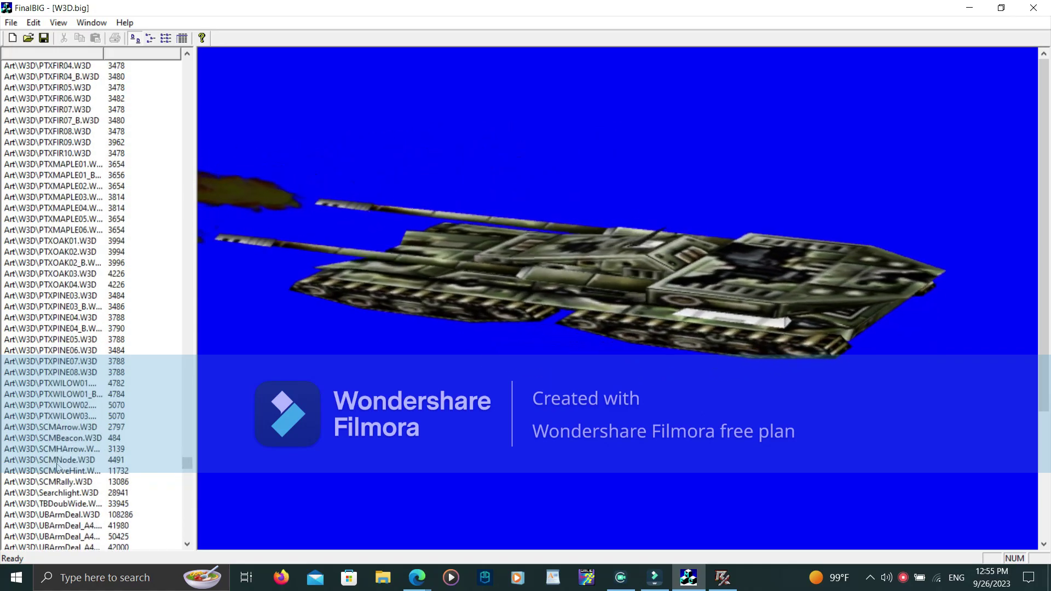
pyautogui.scroll(-3, 58, 467)
pyautogui.scroll(-2, 58, 467)
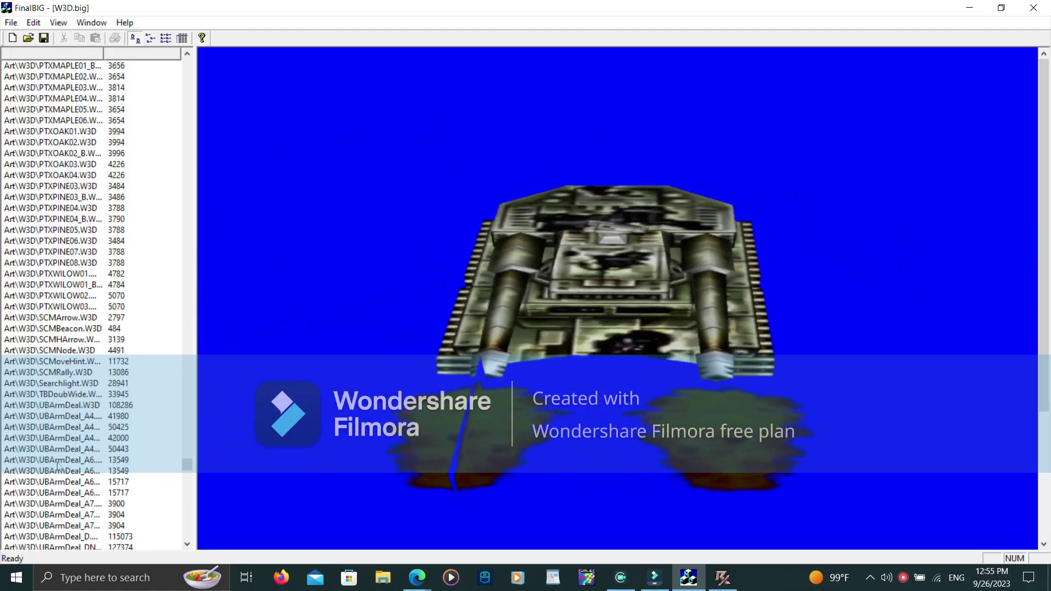
pyautogui.scroll(-3, 58, 467)
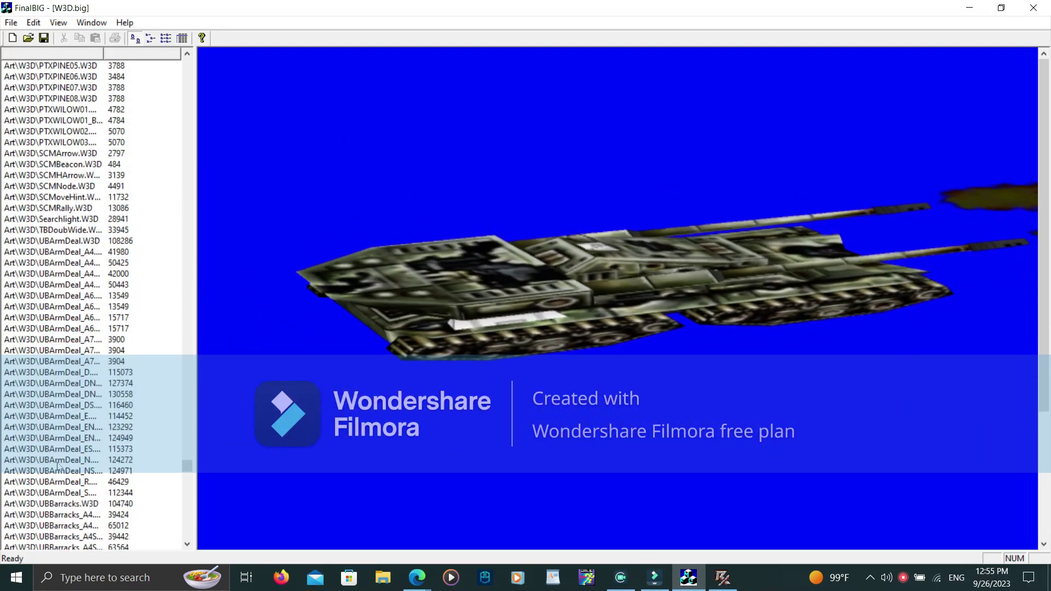
pyautogui.scroll(-2, 58, 467)
pyautogui.scroll(-3, 58, 467)
pyautogui.scroll(-19, 58, 467)
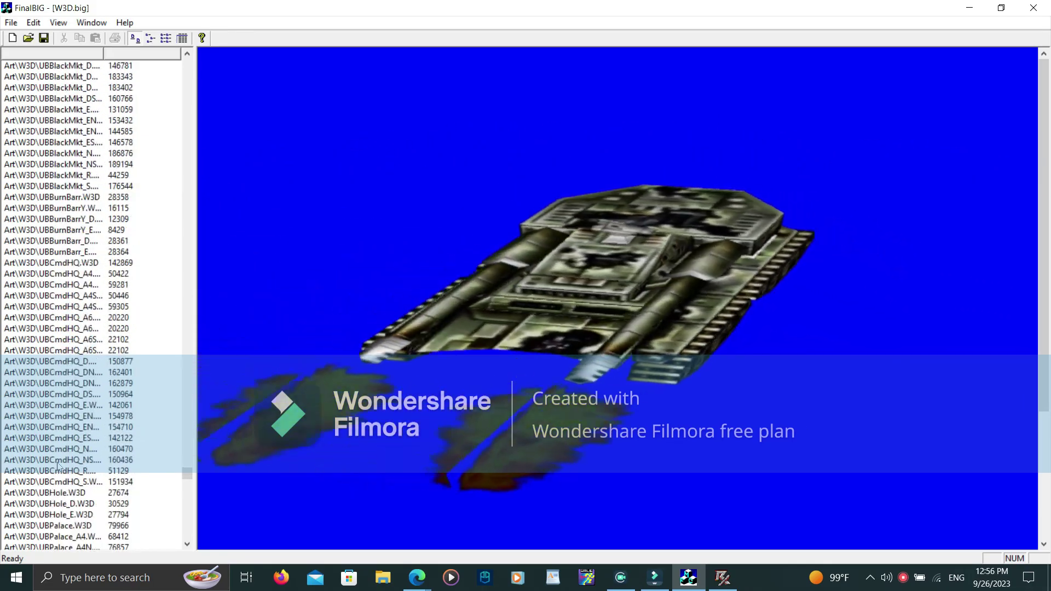
pyautogui.scroll(-13, 58, 466)
pyautogui.scroll(-15, 58, 467)
pyautogui.scroll(-15, 58, 467)
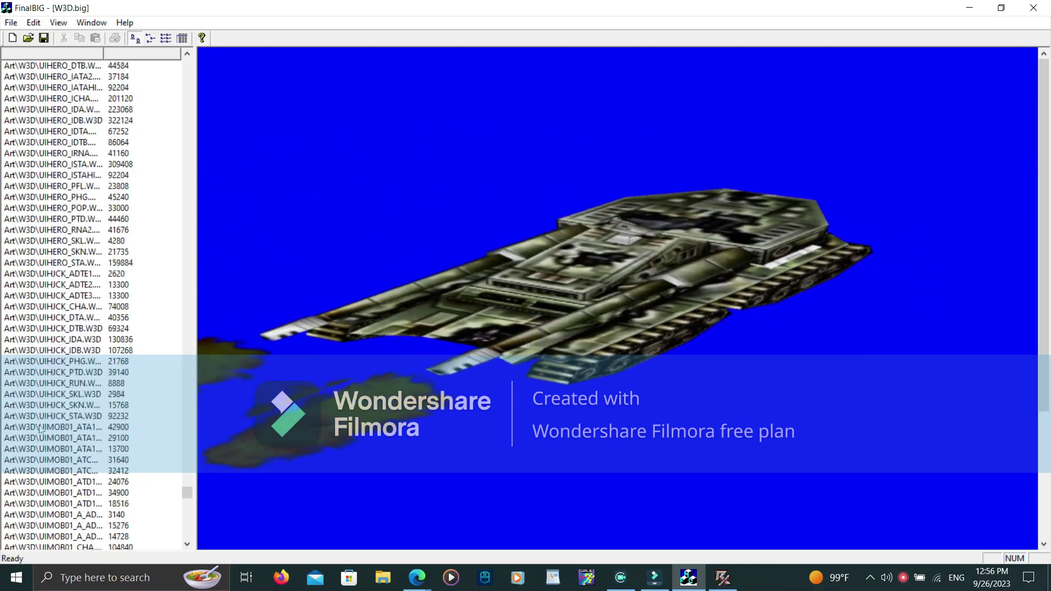
pyautogui.scroll(-20, 39, 428)
pyautogui.scroll(-20, 36, 351)
pyautogui.scroll(-13, 40, 387)
pyautogui.scroll(-20, 38, 387)
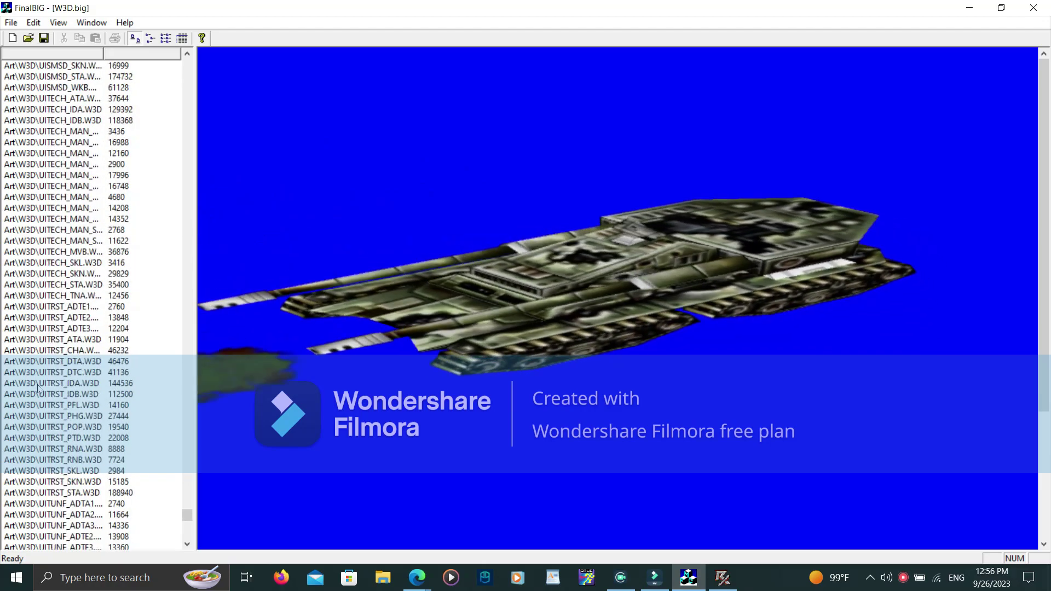
pyautogui.scroll(-2, 40, 440)
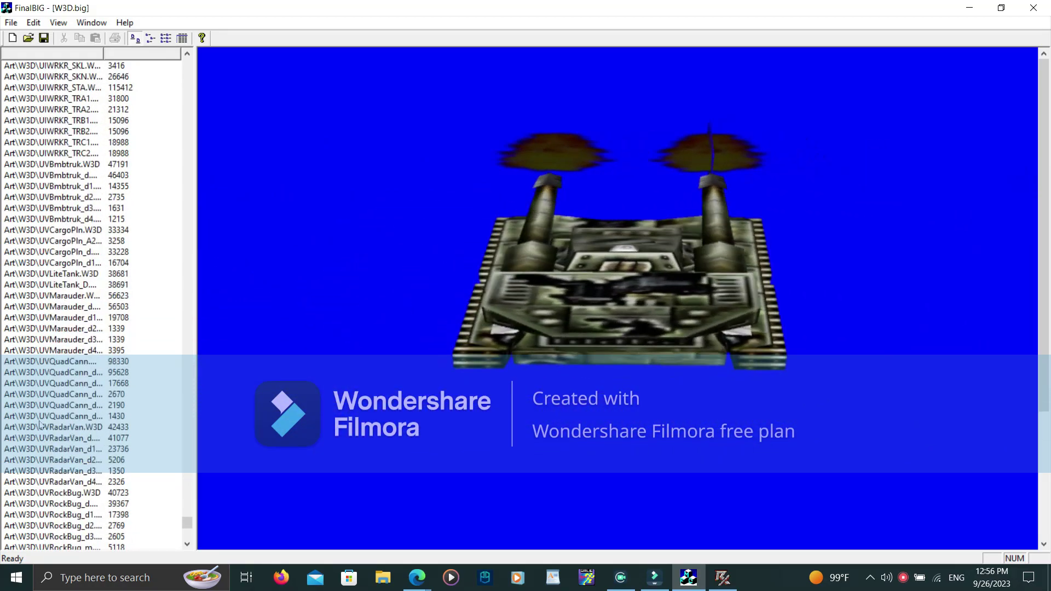
pyautogui.scroll(-20, 41, 407)
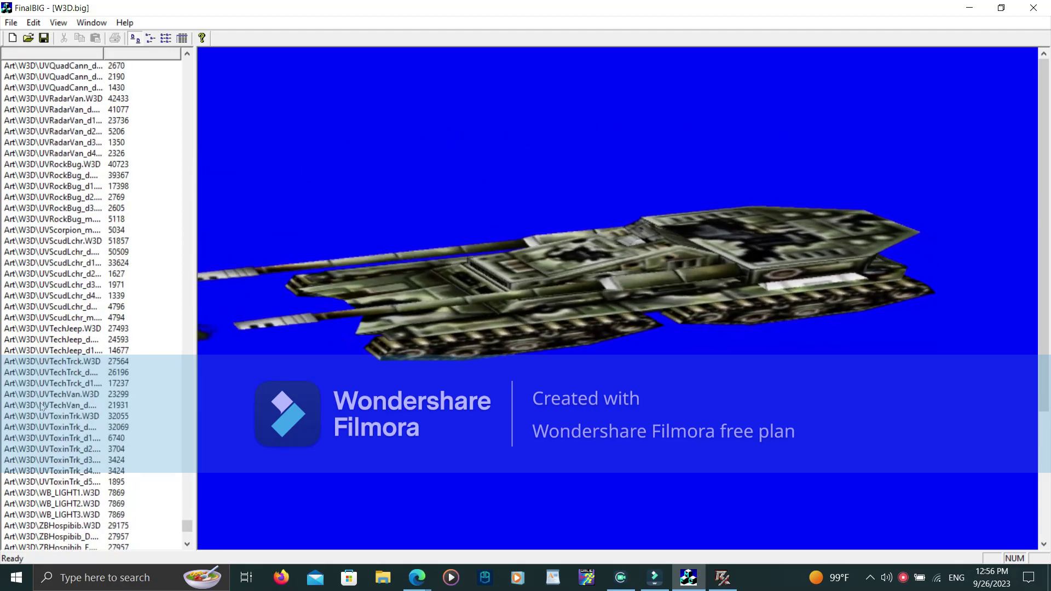
pyautogui.scroll(-10, 46, 405)
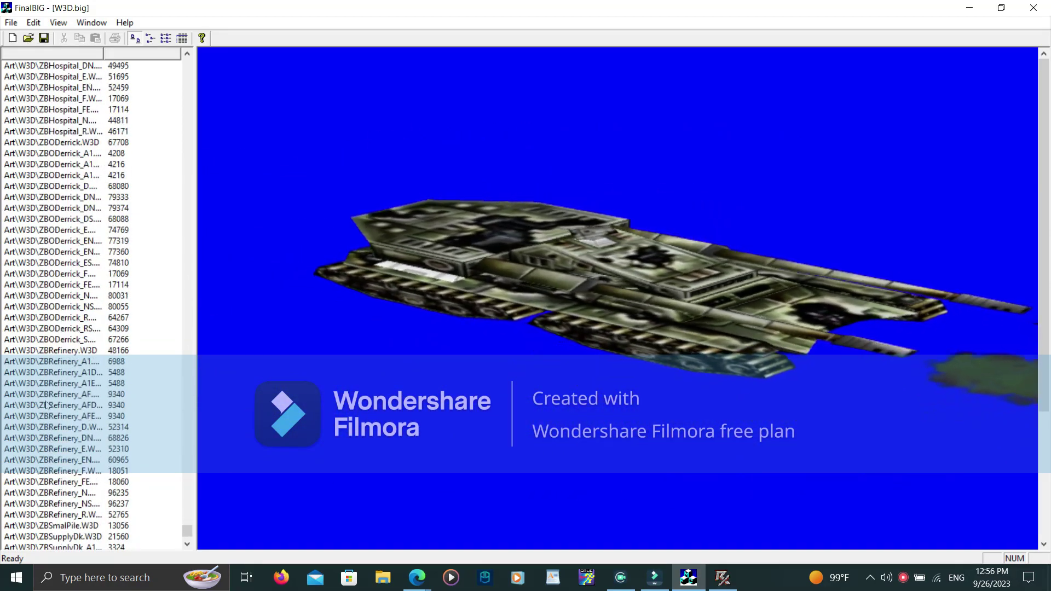
pyautogui.scroll(7, 47, 405)
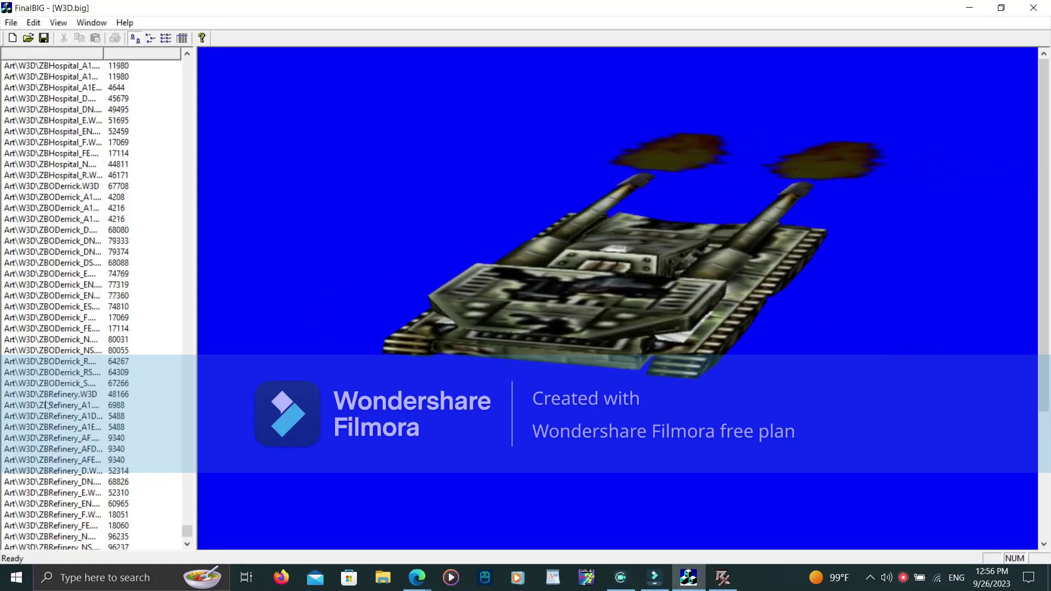
pyautogui.scroll(5, 46, 405)
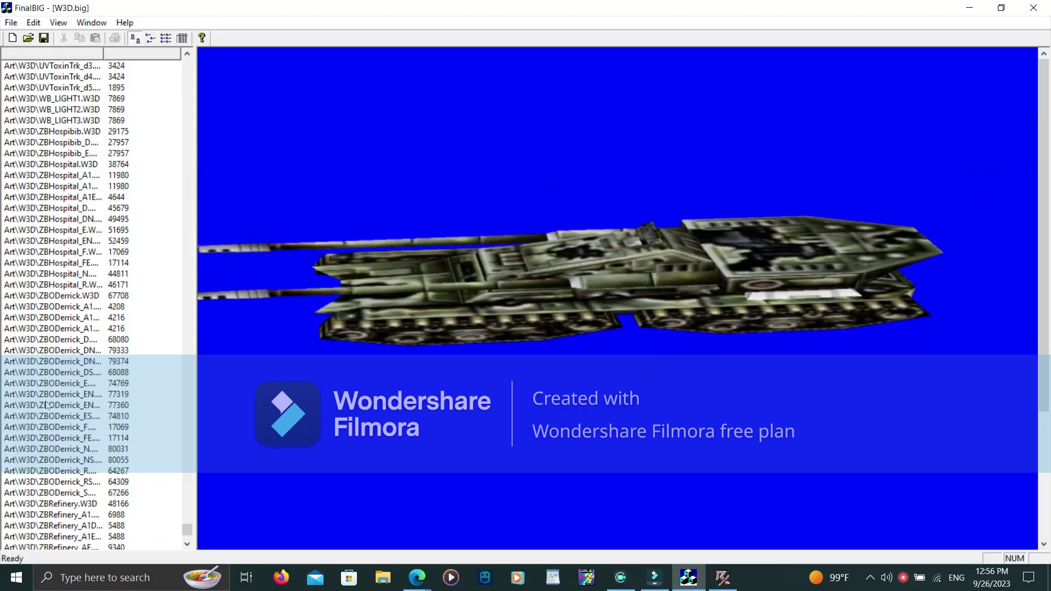
pyautogui.scroll(7, 47, 405)
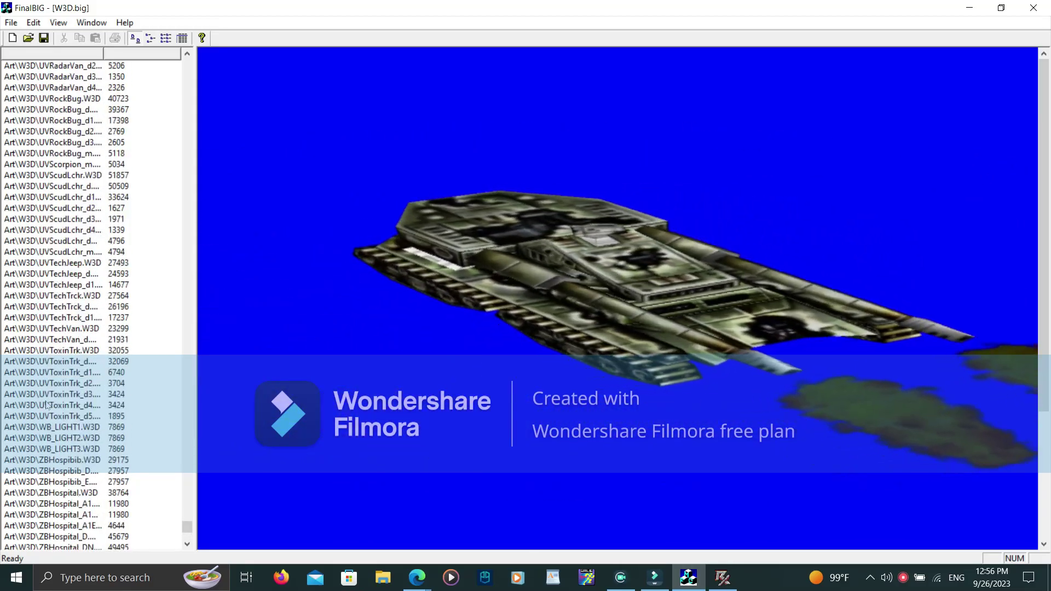
# - Preview the Scud launcher models and extract UVScudLchr_d.W3D into the Data folder under its own name
pyautogui.click(66, 230)
pyautogui.click(67, 241)
pyautogui.scroll(2, 67, 241)
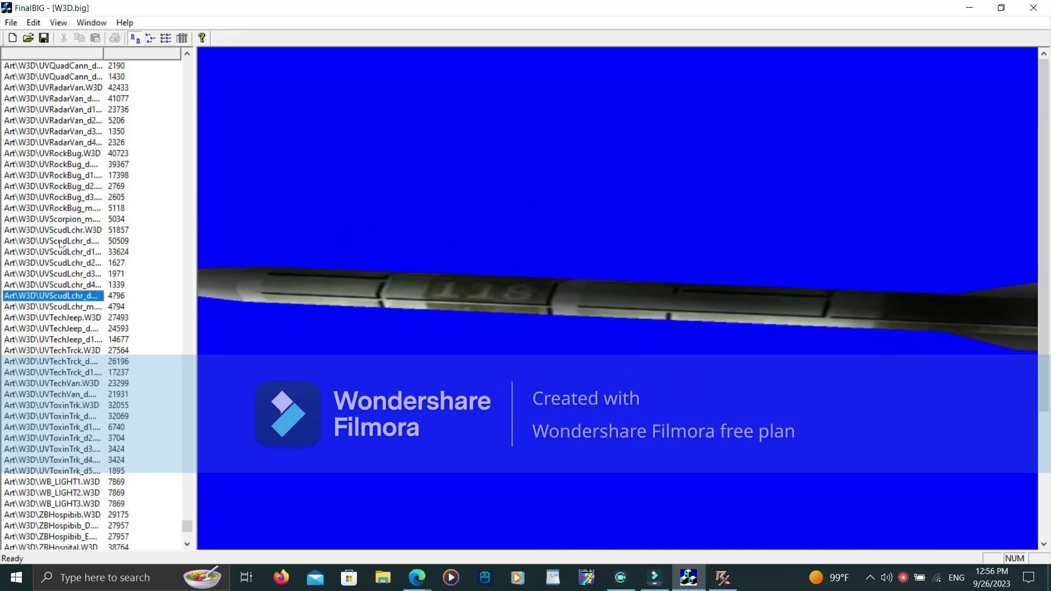
pyautogui.click(69, 229)
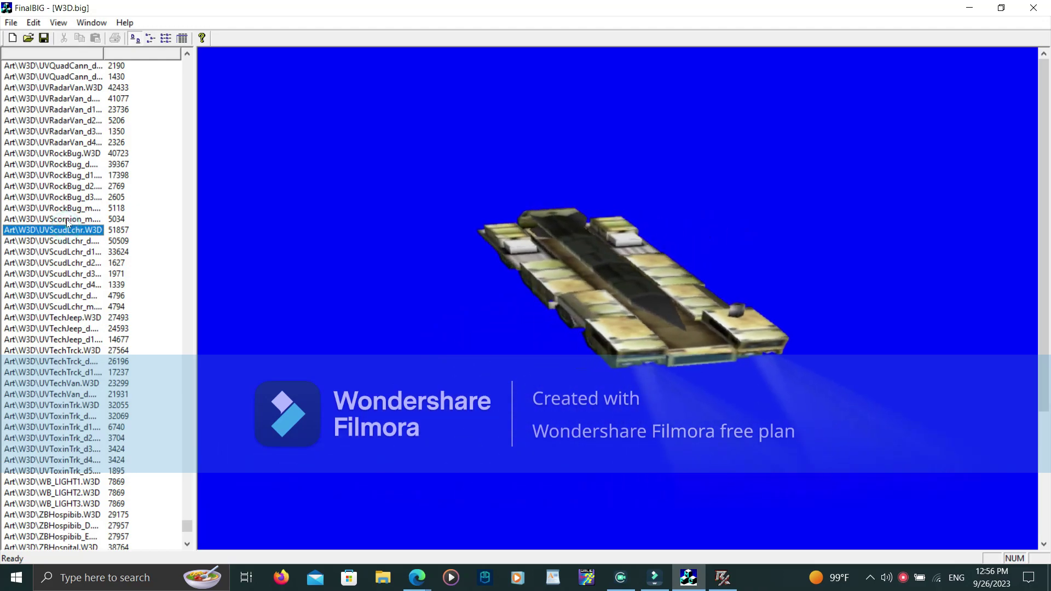
pyautogui.click(65, 242)
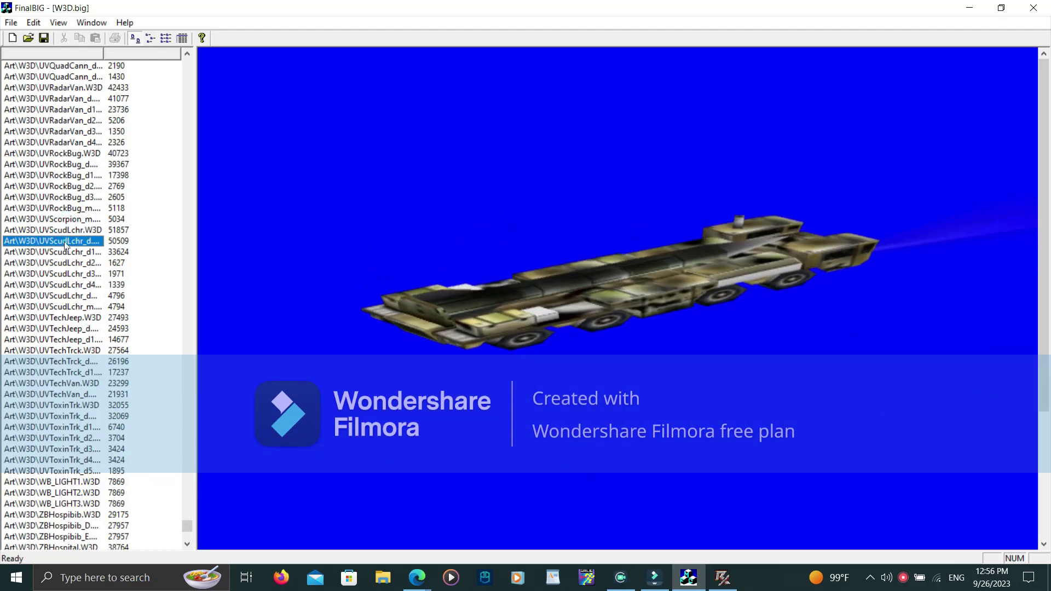
pyautogui.click(33, 23)
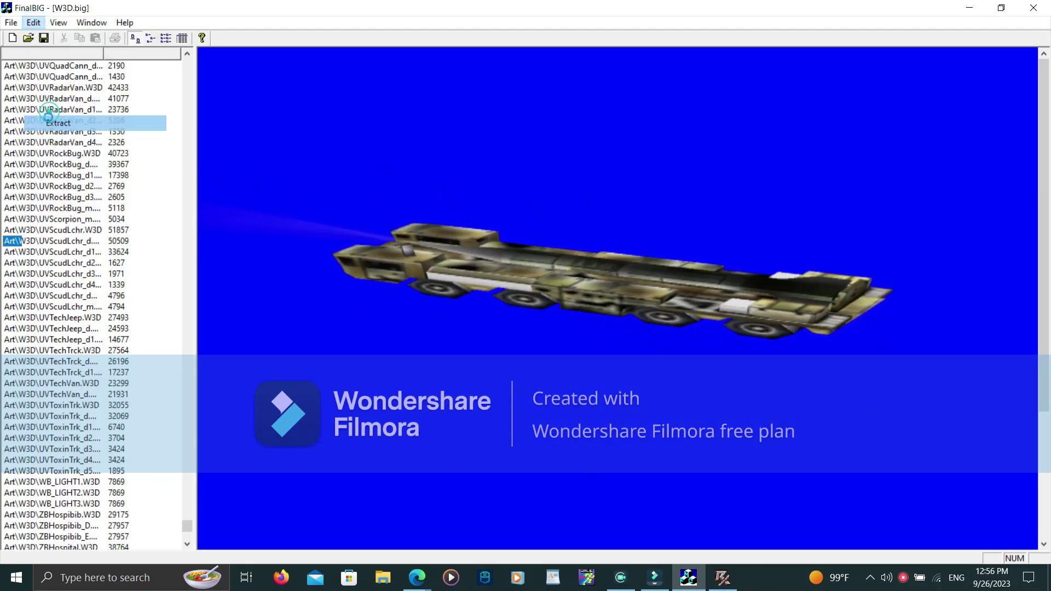
pyautogui.click(52, 122)
pyautogui.click(1001, 520)
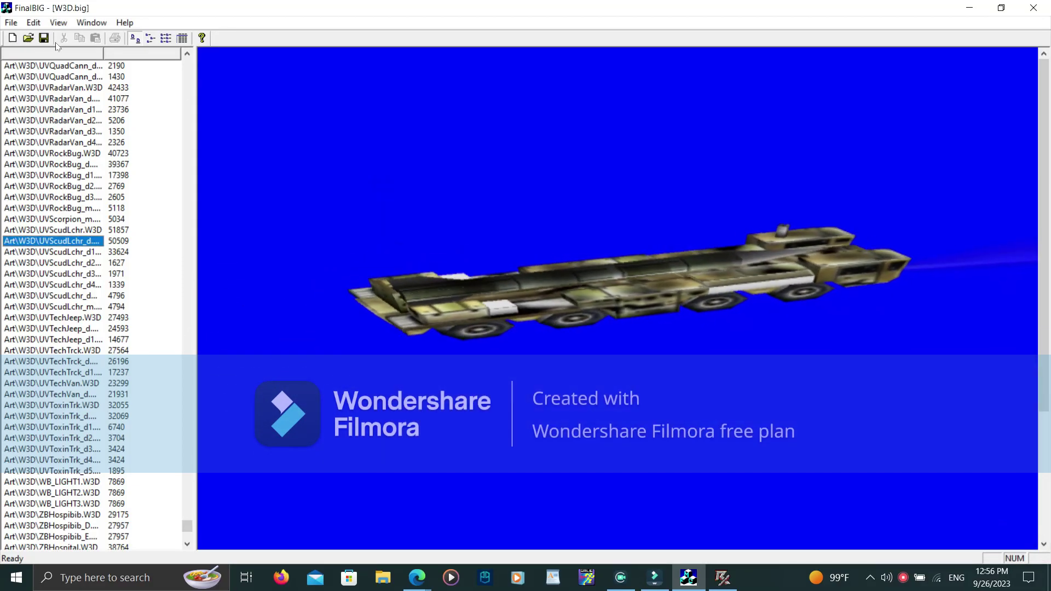
# - Transfer the extracted UVScudLchr_d.W3D from the Data folder to the desktop and place its icon in the central area
pyautogui.click(35, 24)
pyautogui.click(52, 124)
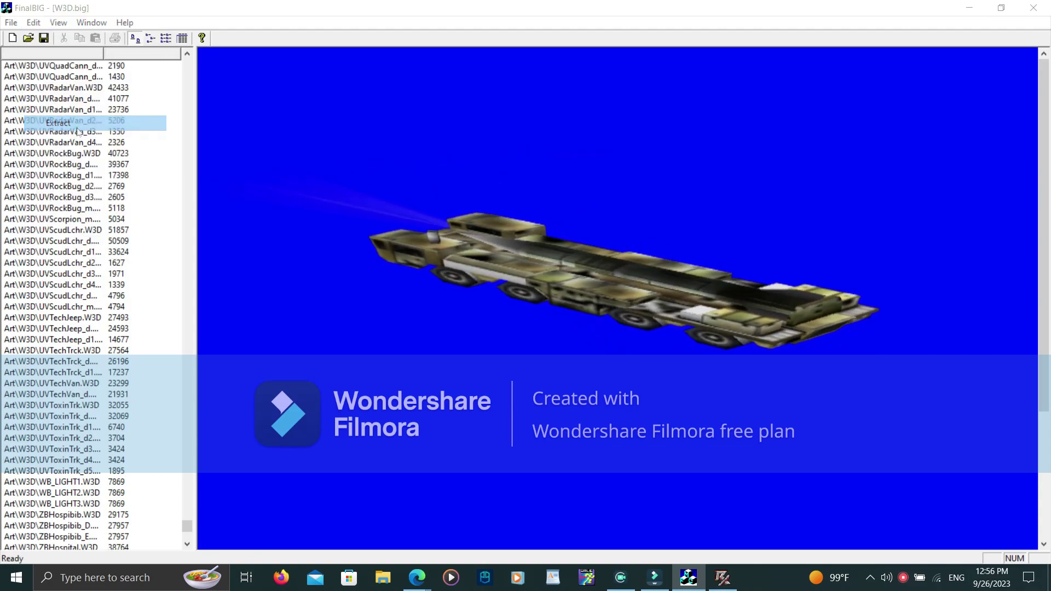
pyautogui.click(432, 356)
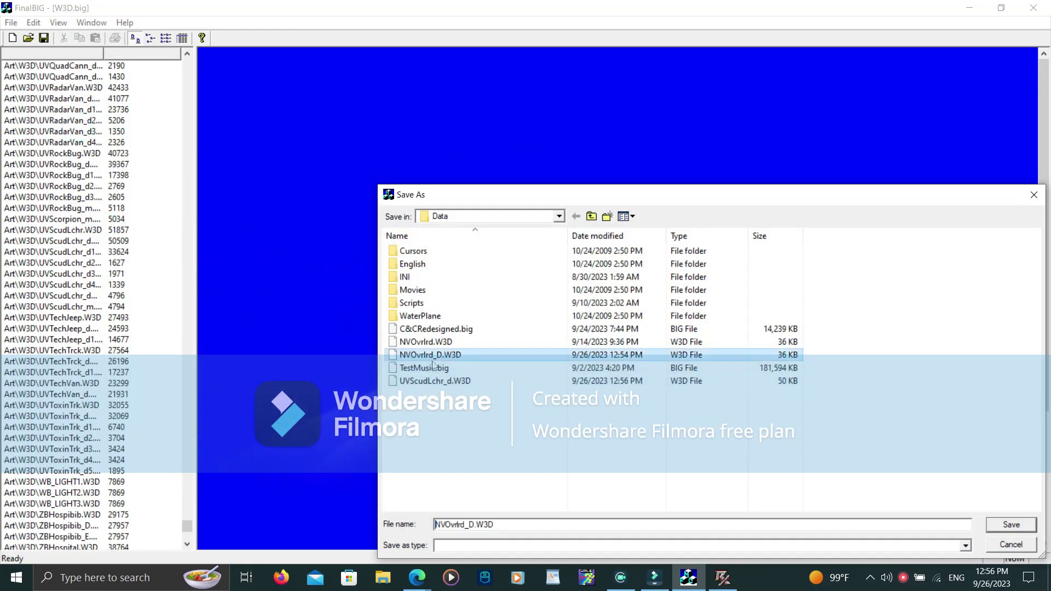
pyautogui.click(446, 382)
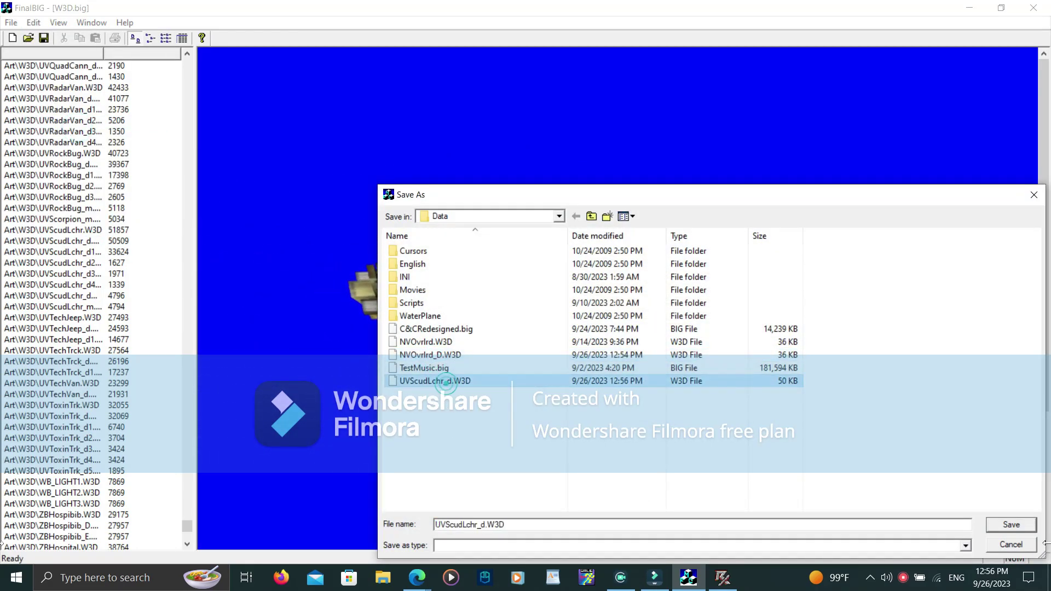
pyautogui.click(998, 549)
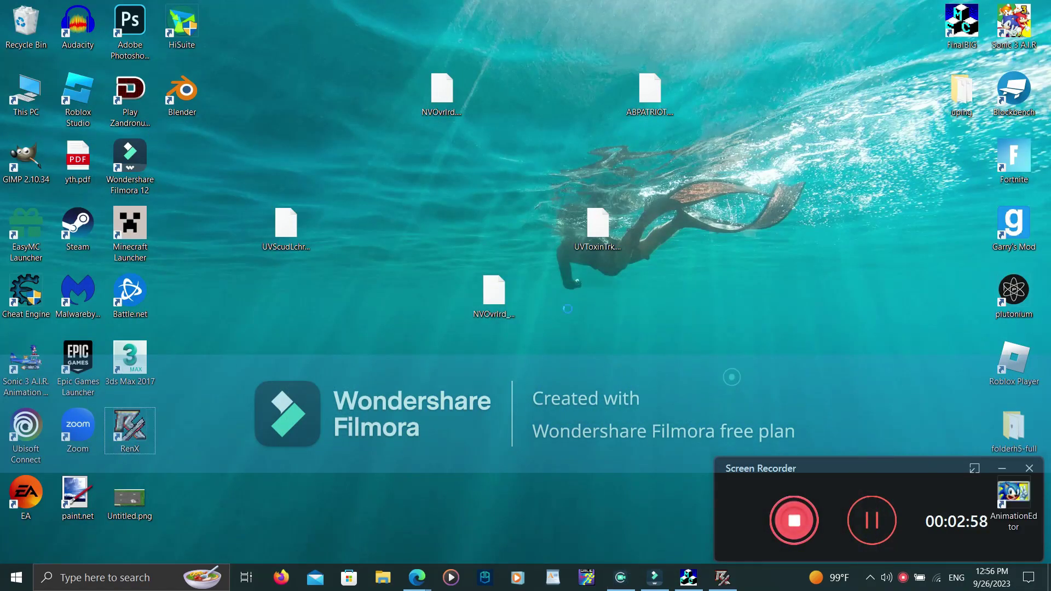
pyautogui.moveTo(520, 230); pyautogui.dragTo(523, 164)
# - Regroup the desktop's W3D files: ABPATRIOT above UVToxinTrk, UVScudLchr_d and NVOvrlrd_D stacked below NVOvrlrd, and UVScudLchrHD beside NVOvrlrd
pyautogui.moveTo(654, 54); pyautogui.dragTo(605, 187)
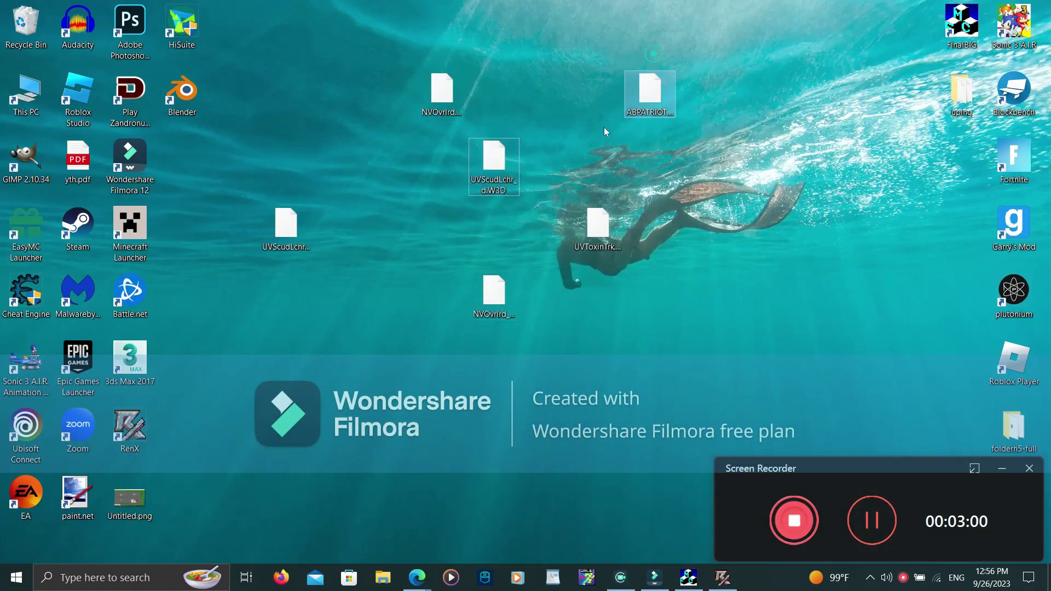
pyautogui.moveTo(661, 277); pyautogui.dragTo(707, 107)
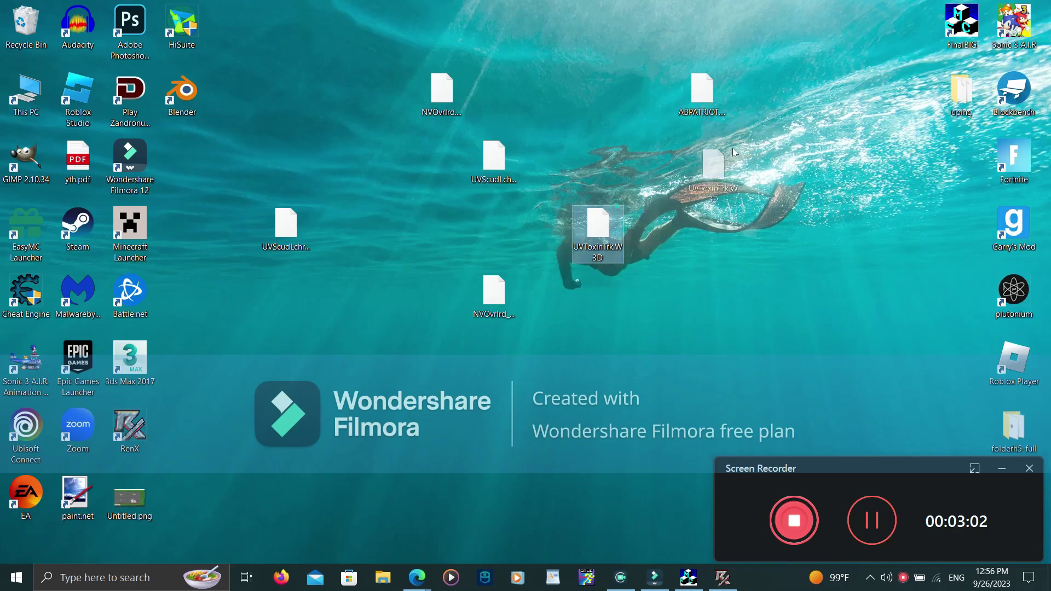
pyautogui.moveTo(734, 152); pyautogui.dragTo(731, 151)
pyautogui.moveTo(430, 147); pyautogui.dragTo(431, 148)
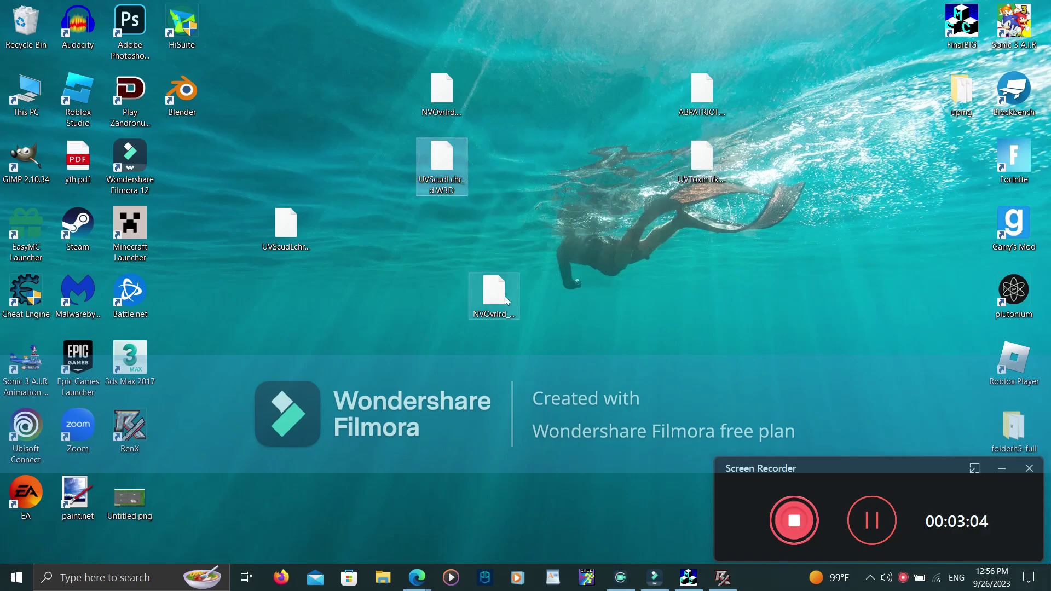
pyautogui.moveTo(481, 290); pyautogui.dragTo(432, 225)
pyautogui.moveTo(283, 229); pyautogui.dragTo(539, 173)
pyautogui.moveTo(192, 160); pyautogui.dragTo(668, 219)
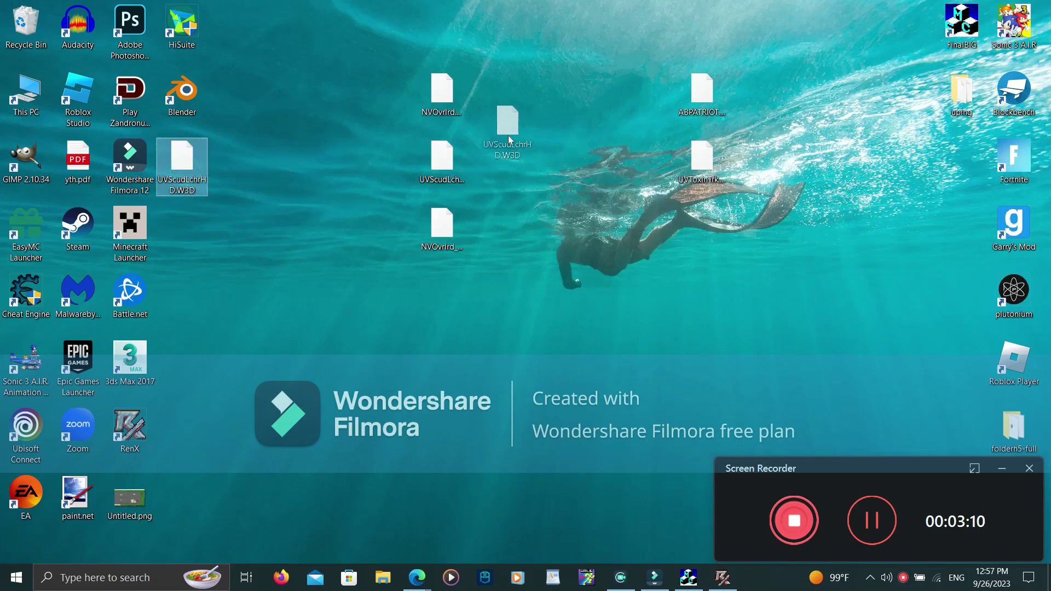
pyautogui.moveTo(516, 141); pyautogui.dragTo(508, 140)
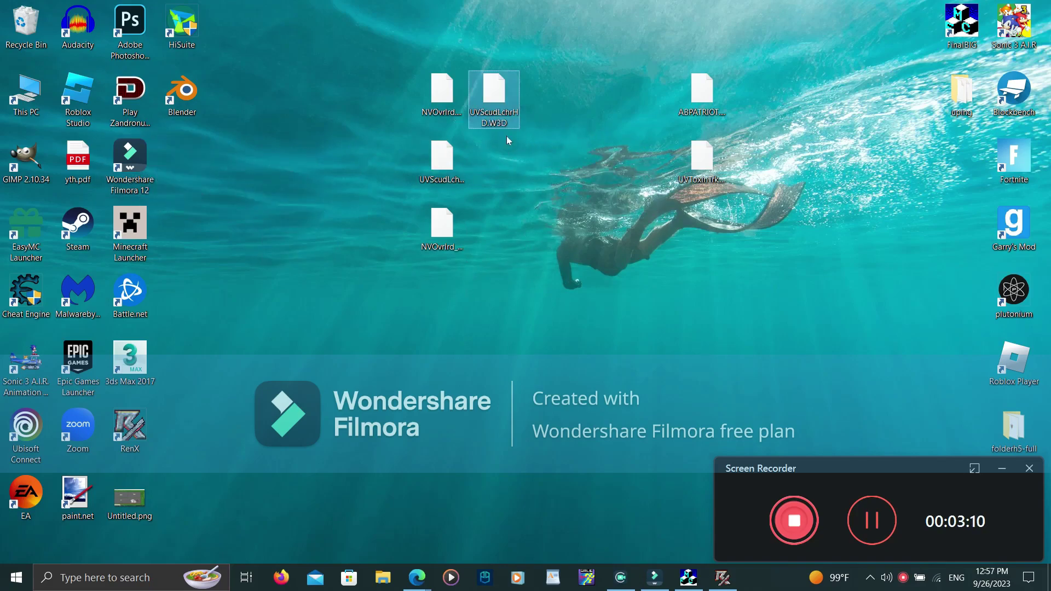
# - Switch to RenX and import UVScudLchr_d.W3D from the desktop into the scene with the tank
pyautogui.click(722, 577)
pyautogui.click(746, 48)
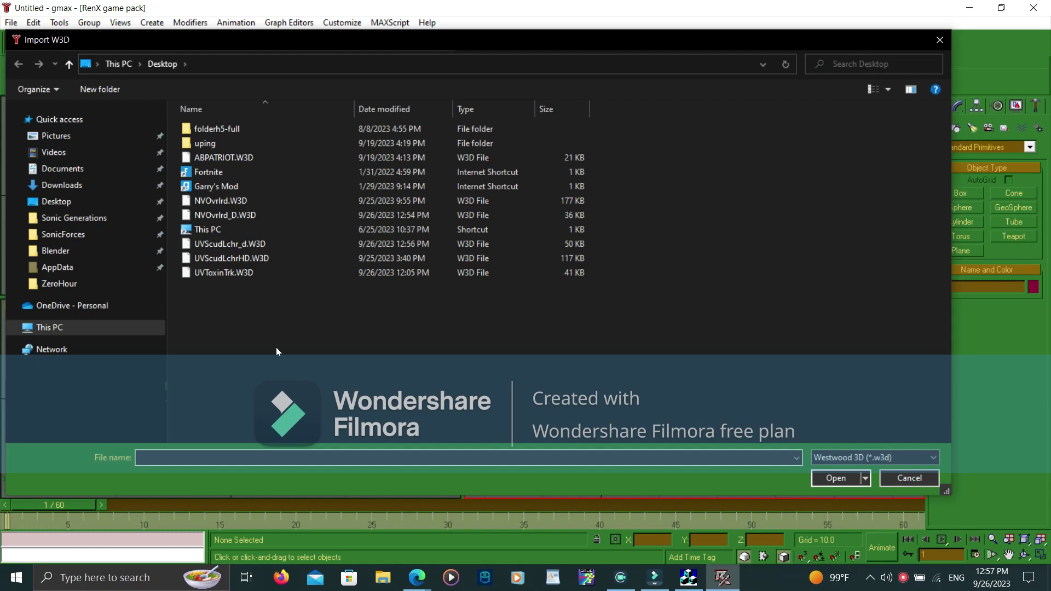
pyautogui.doubleClick(222, 245)
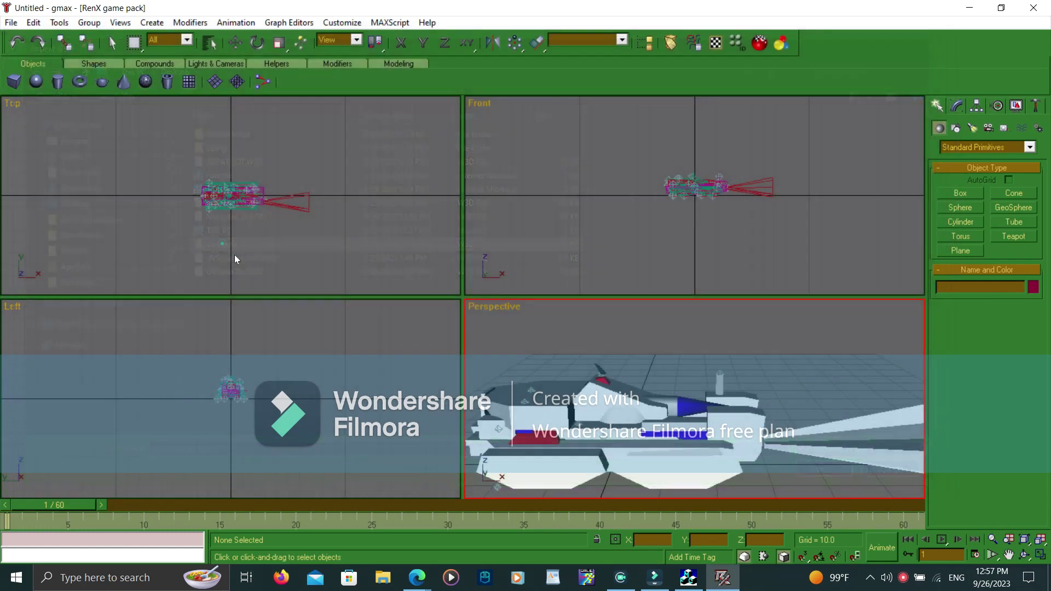
# - Delete the Scud launcher's CHASSIS object from the combined scene
pyautogui.scroll(2, 705, 380)
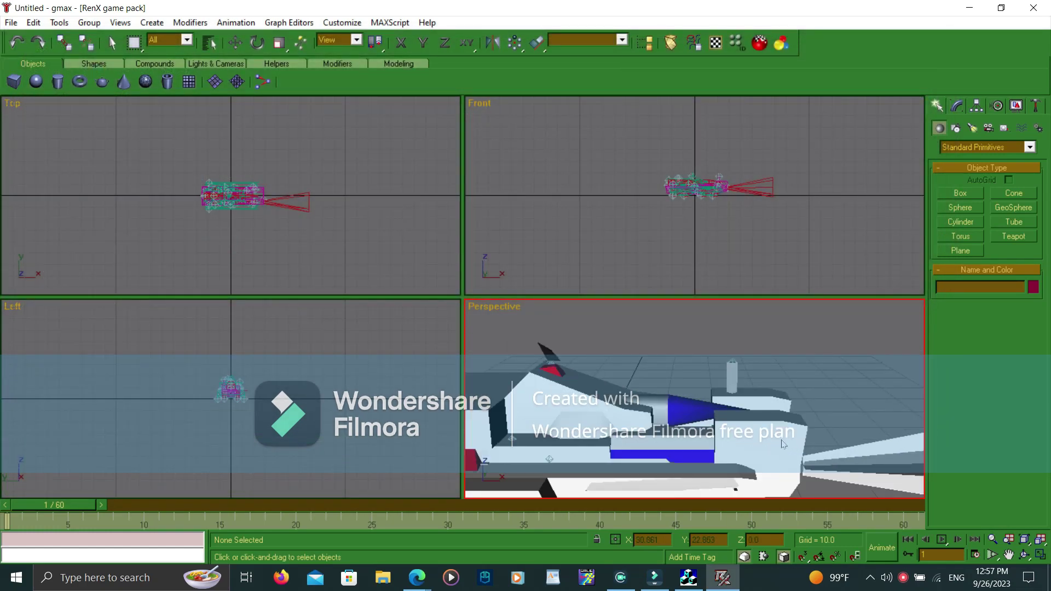
pyautogui.scroll(-2, 775, 437)
pyautogui.scroll(2, 775, 437)
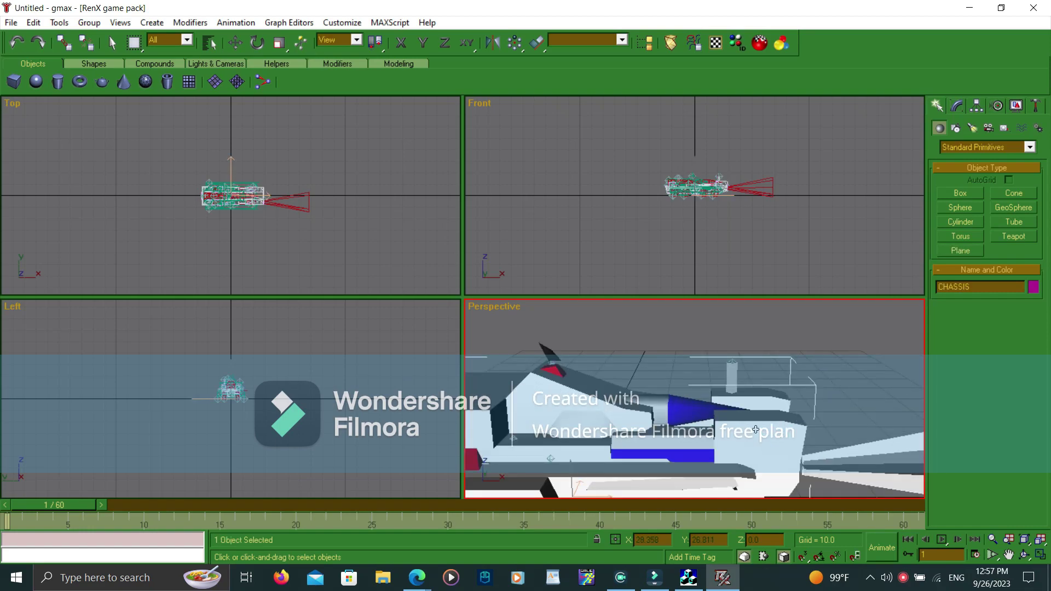
pyautogui.scroll(-1, 760, 430)
pyautogui.click(787, 416)
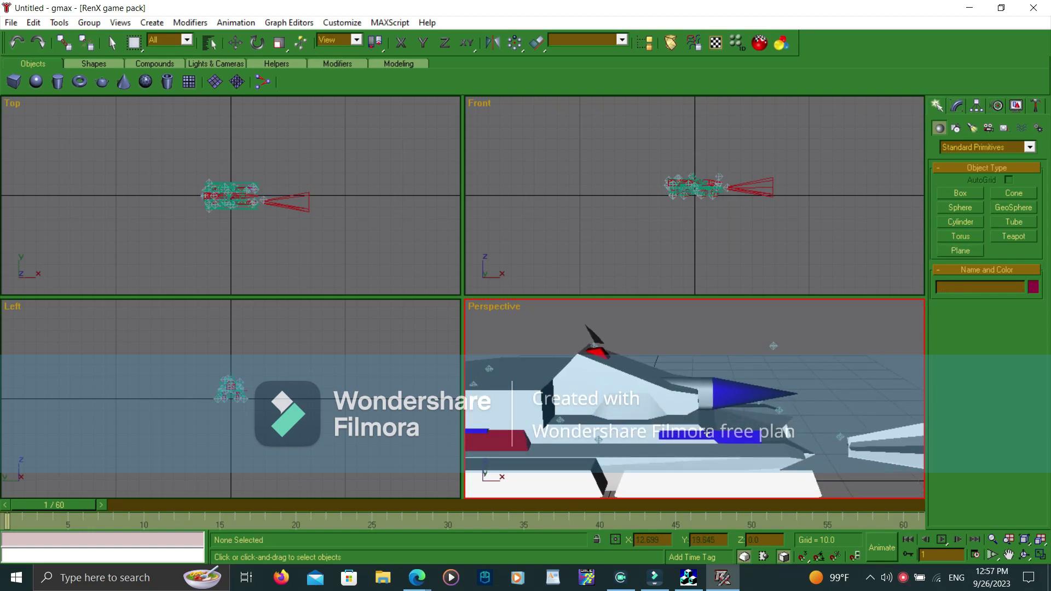
pyautogui.moveTo(720, 439); pyautogui.dragTo(854, 429)
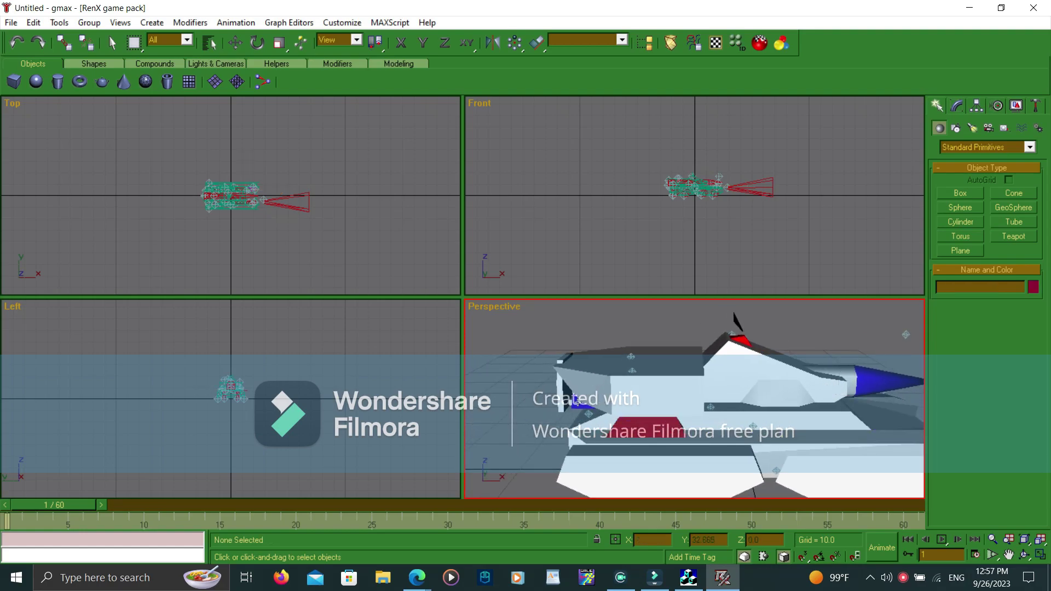
# - Select the Scud missile parts and move them freely across the tank in the XY plane, toward the near side of the hull
pyautogui.moveTo(736, 404); pyautogui.dragTo(783, 416)
pyautogui.click(536, 455)
pyautogui.click(593, 424)
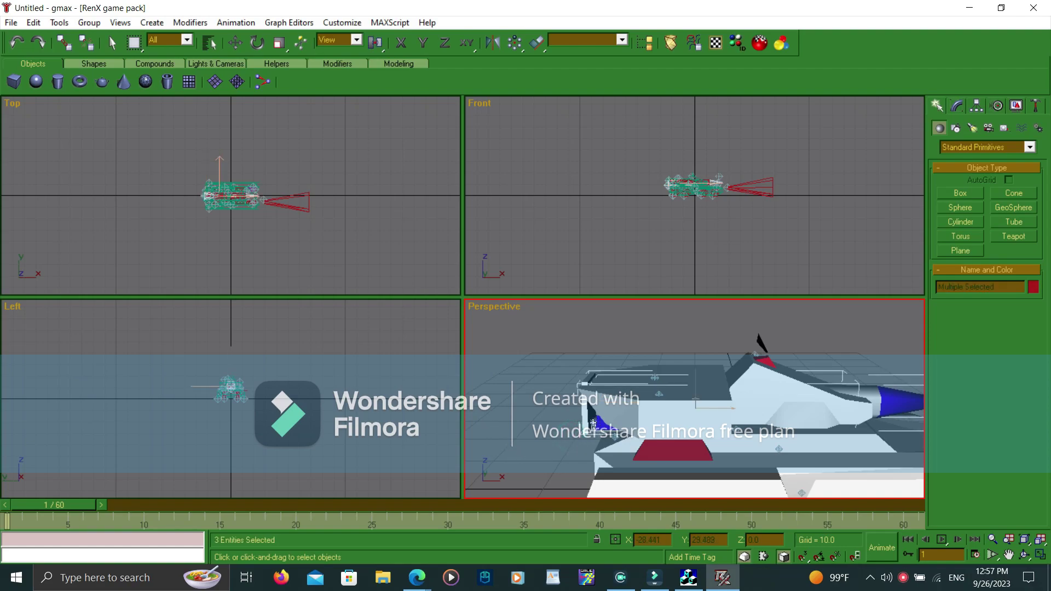
pyautogui.moveTo(718, 424); pyautogui.dragTo(633, 430)
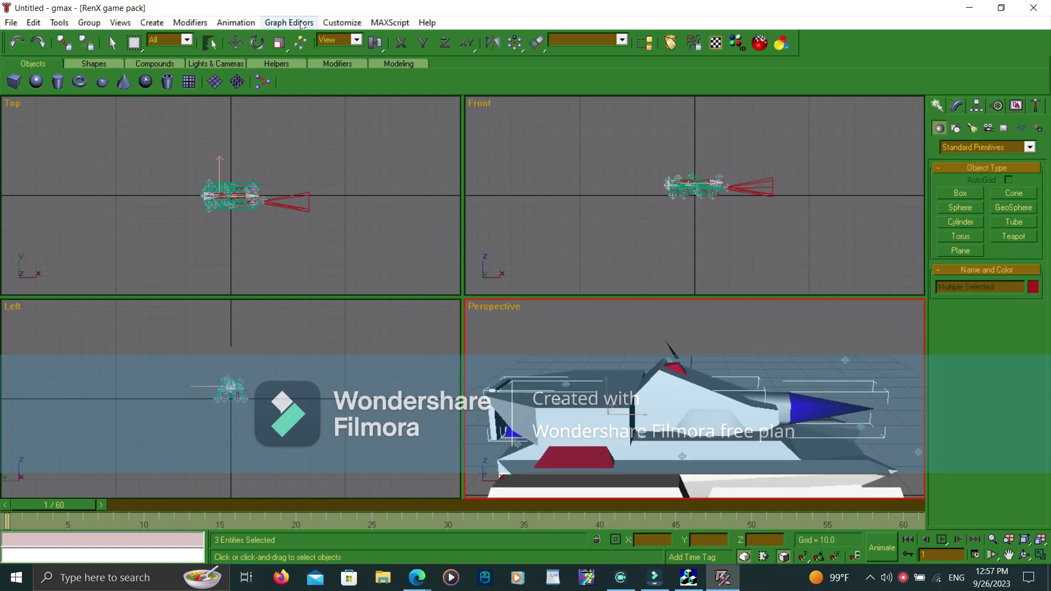
pyautogui.click(229, 48)
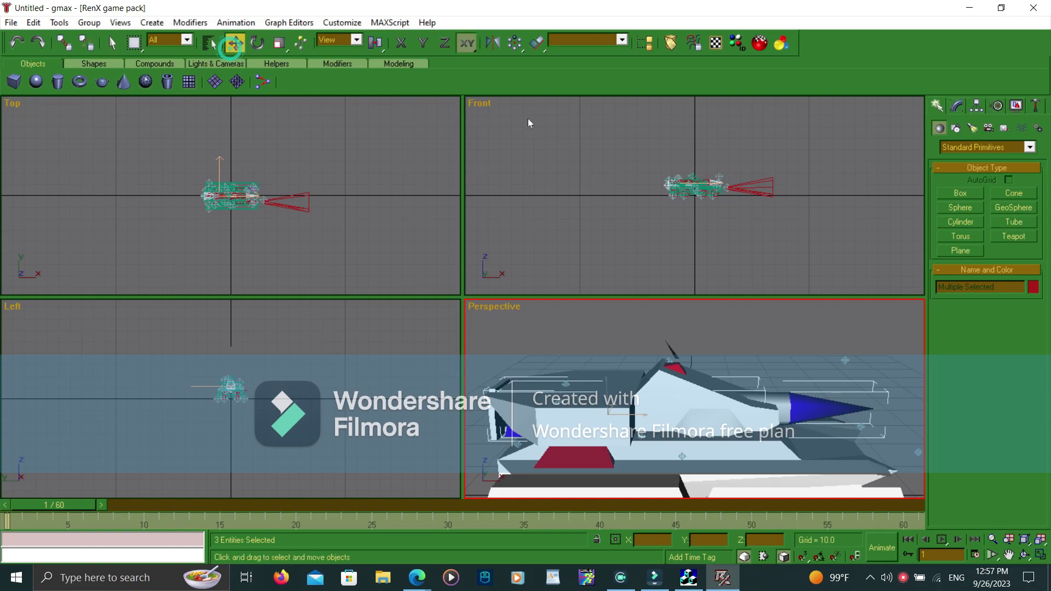
pyautogui.moveTo(500, 418); pyautogui.dragTo(527, 431)
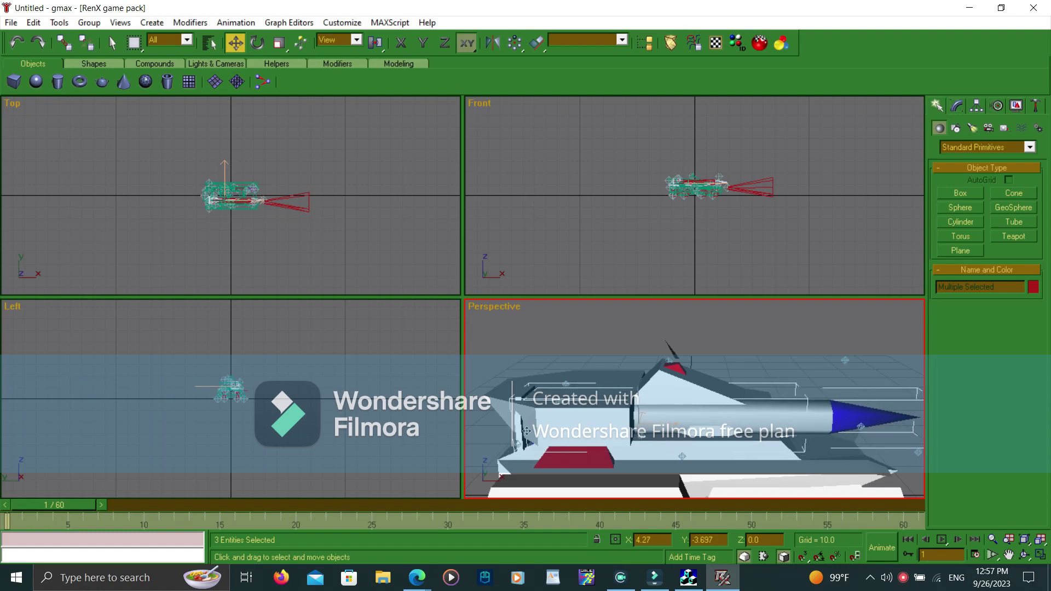
# - Raise the missile along the Z axis until it sits above the tank's hull
pyautogui.click(423, 42)
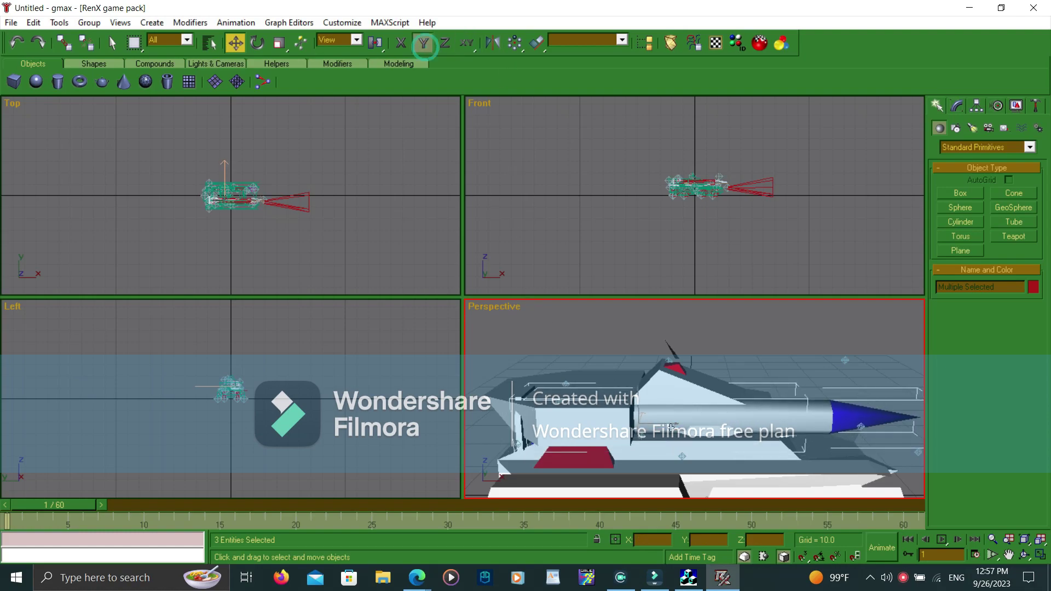
pyautogui.moveTo(671, 428); pyautogui.dragTo(670, 427)
pyautogui.hotkey('ctrl', 'z')
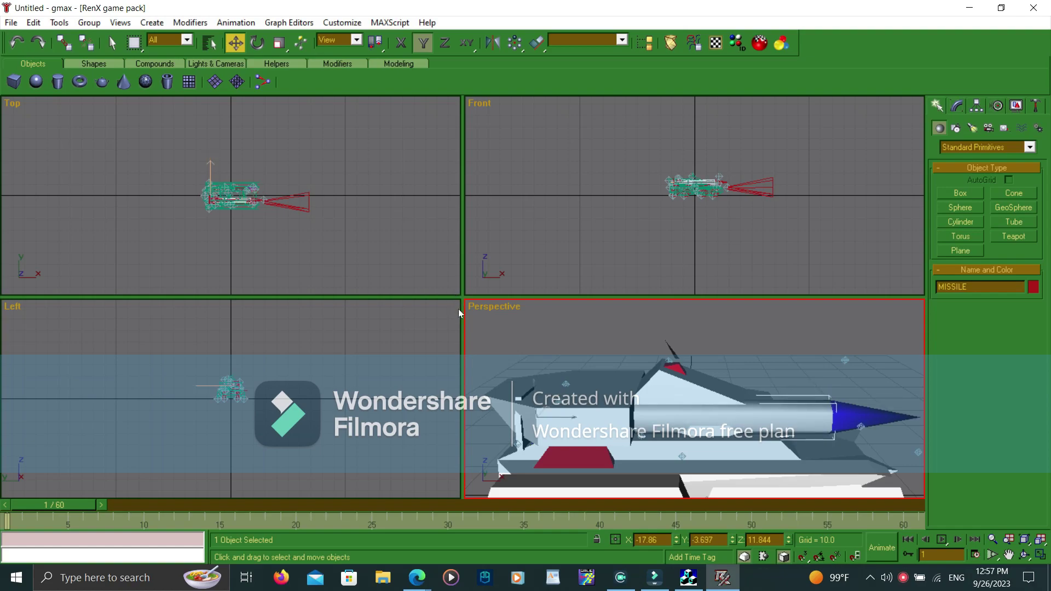
pyautogui.keyDown('ctrl'); pyautogui.click(517, 436); pyautogui.keyUp('ctrl')
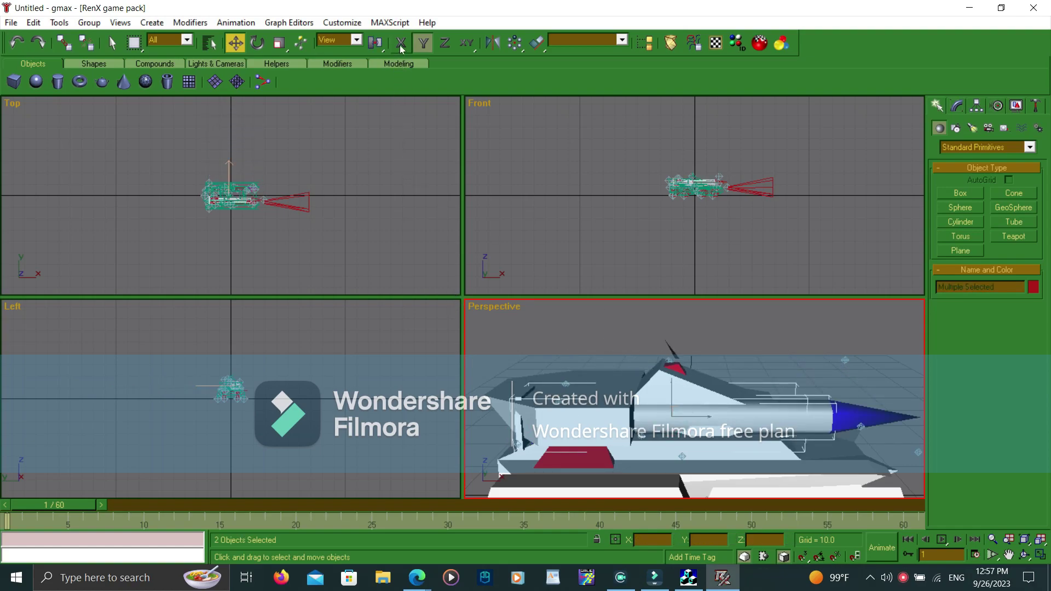
pyautogui.click(445, 42)
pyautogui.moveTo(652, 422); pyautogui.dragTo(634, 439)
# - Try to copy the two selected missile objects away from the tank along the Y axis
pyautogui.click(422, 43)
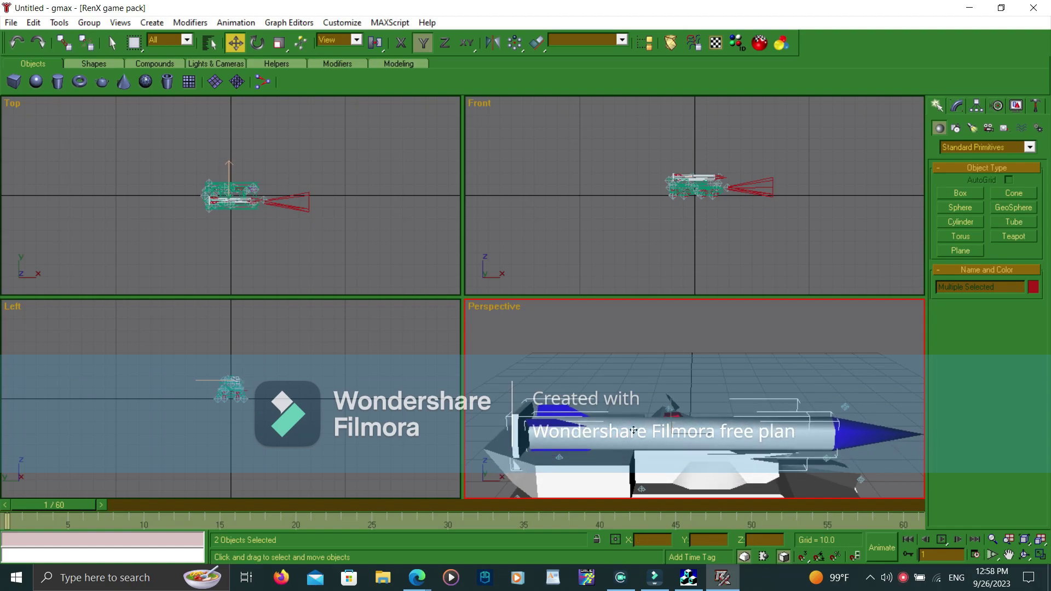
pyautogui.click(402, 43)
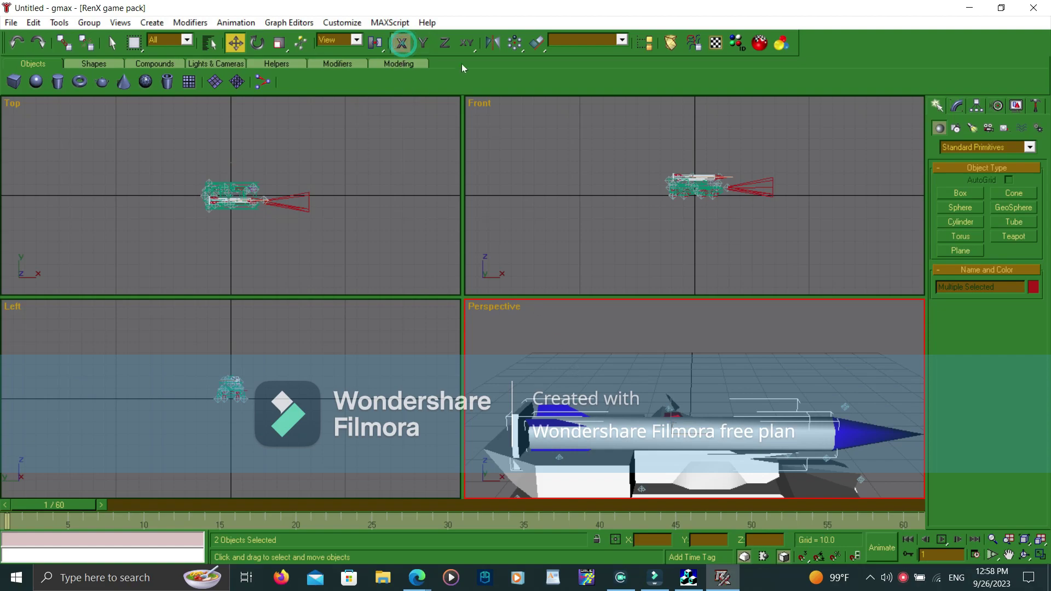
pyautogui.click(425, 42)
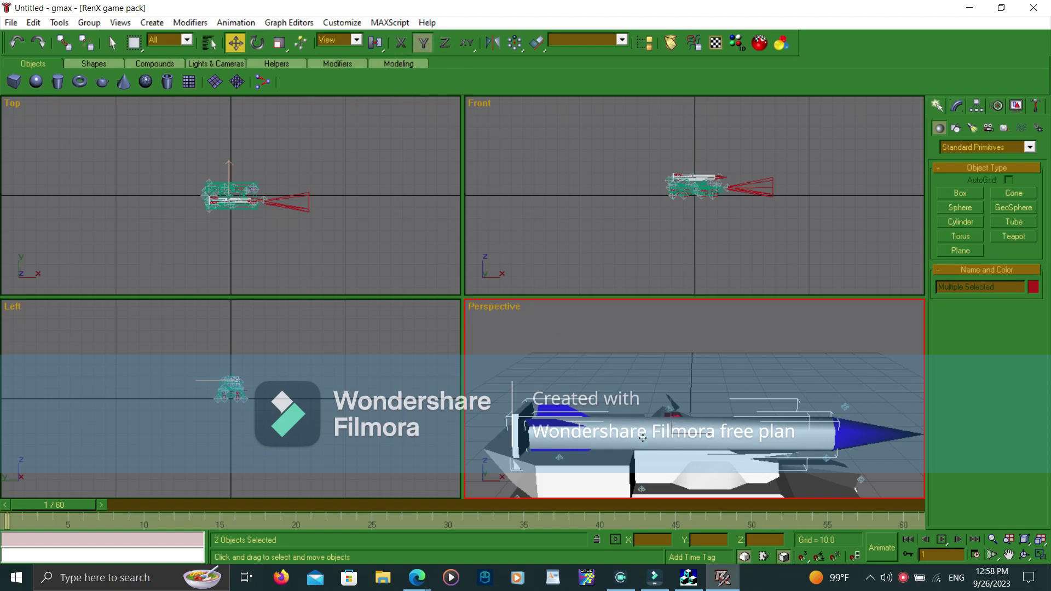
pyautogui.moveTo(646, 442); pyautogui.dragTo(638, 375)
pyautogui.click(490, 343)
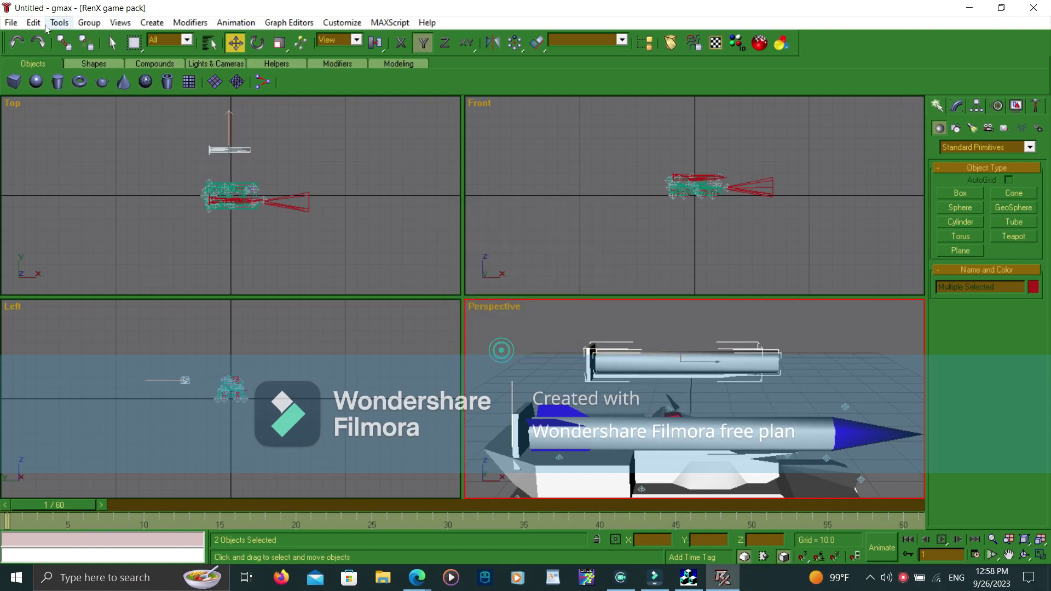
pyautogui.click(19, 42)
pyautogui.click(881, 381)
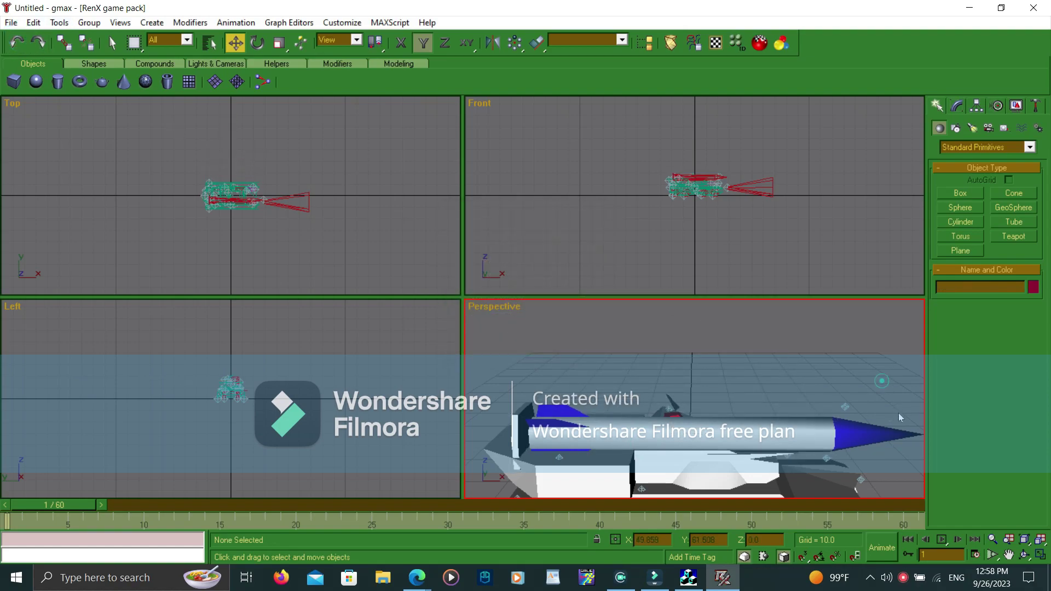
# - Copy the complete missile, including its blue nose and fins, along the Y axis to the far side of the hull
pyautogui.click(841, 442)
pyautogui.keyDown('ctrl'); pyautogui.click(513, 422); pyautogui.keyUp('ctrl')
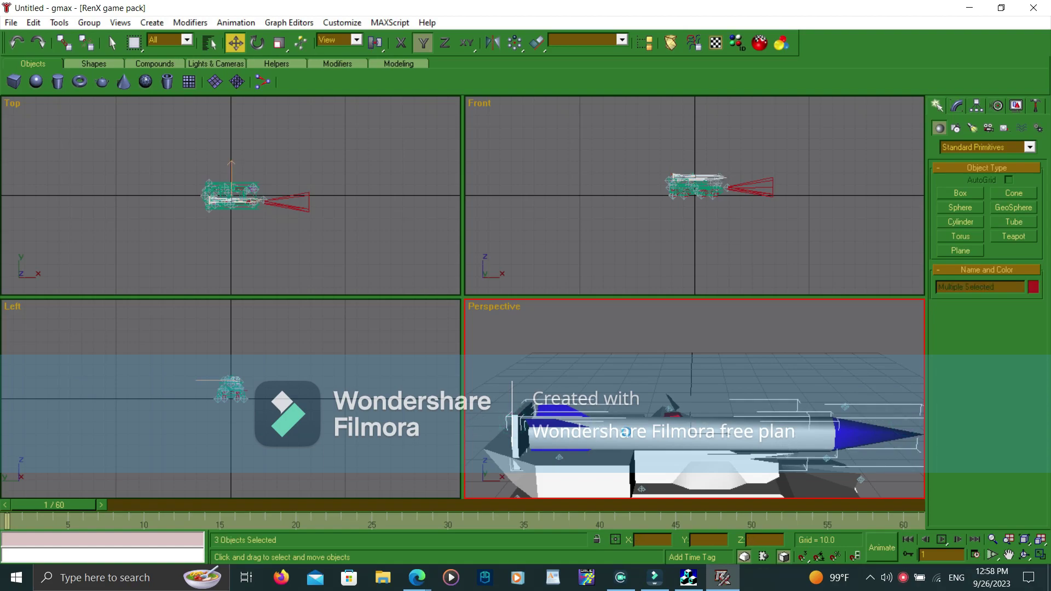
pyautogui.hotkey('ctrl', 'v')
pyautogui.click(480, 348)
pyautogui.moveTo(623, 430); pyautogui.dragTo(620, 408)
# - Try a slight Y-axis shift of the copied missile in the top view
pyautogui.scroll(8, 392, 239)
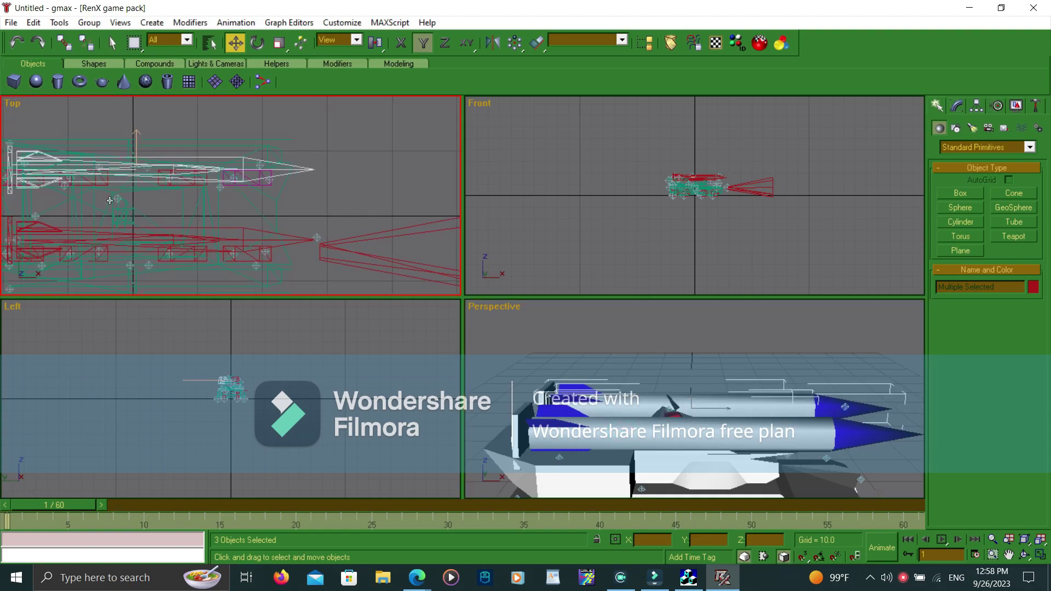
pyautogui.moveTo(137, 203); pyautogui.dragTo(225, 202)
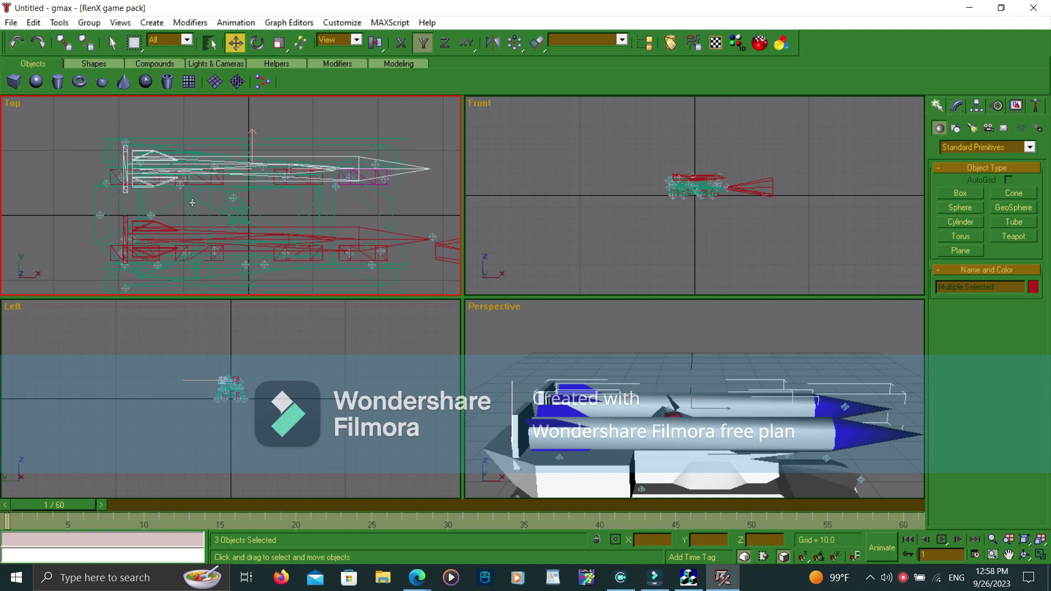
pyautogui.moveTo(182, 167); pyautogui.dragTo(181, 169)
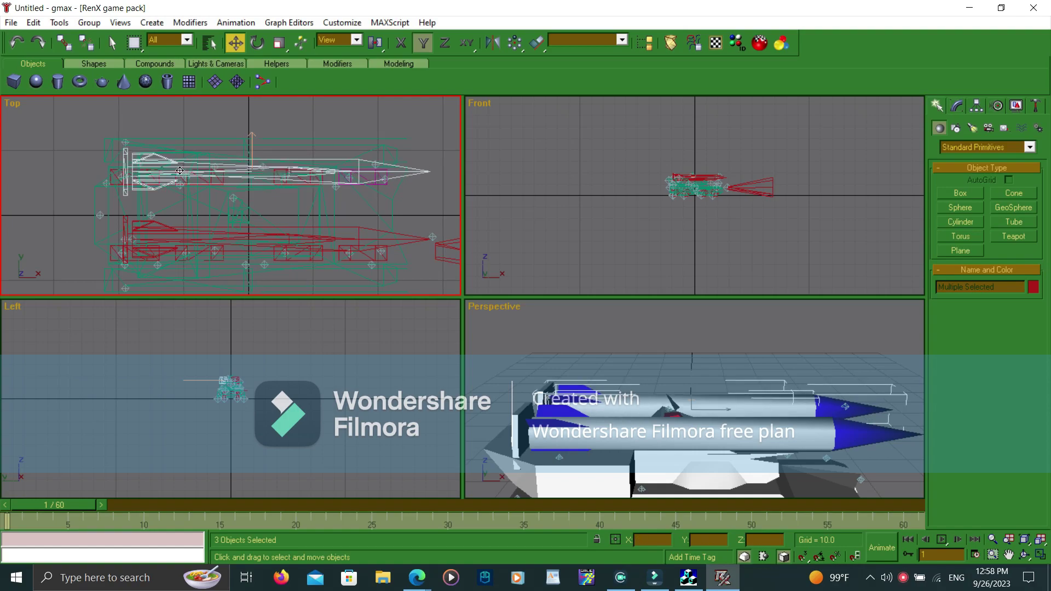
pyautogui.hotkey('ctrl', 'z')
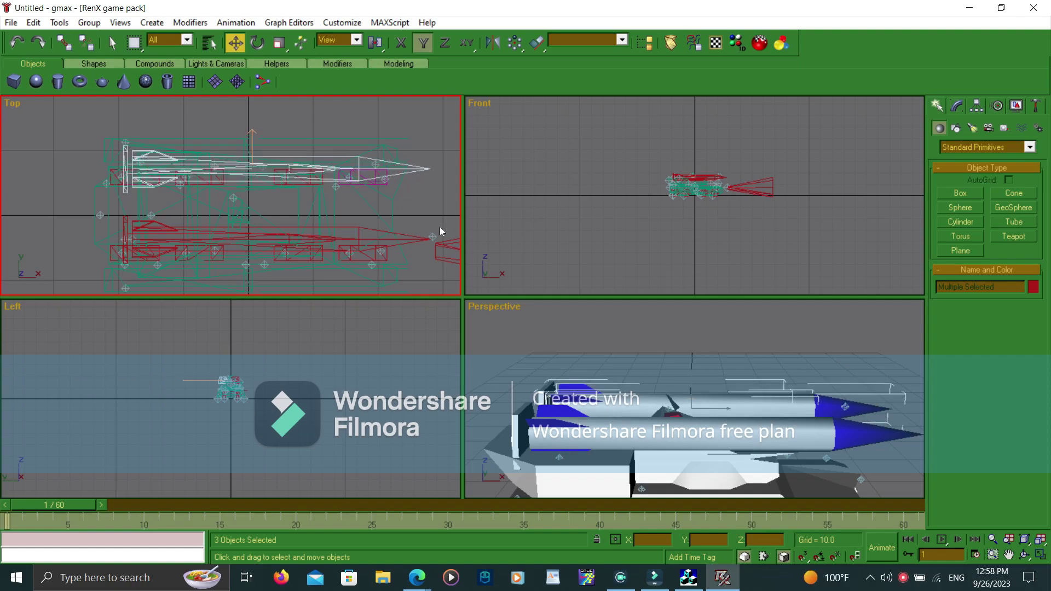
# - Export the combined model with standard materials in w3d (*.W3D) format, overwriting NVOvrlrd_D.W3D on the desktop
pyautogui.click(781, 349)
pyautogui.moveTo(782, 347); pyautogui.dragTo(721, 349)
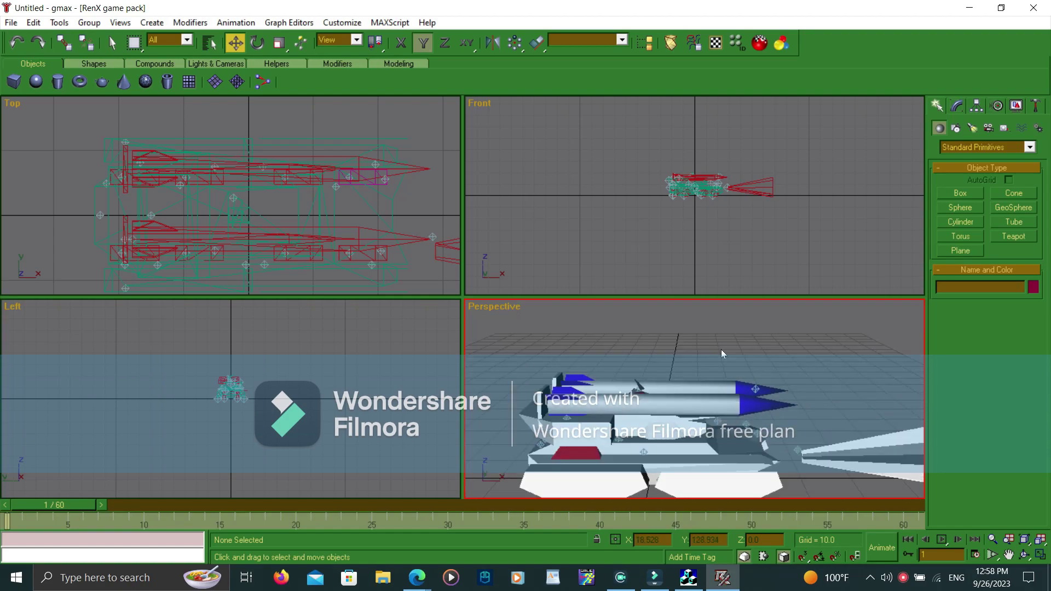
pyautogui.scroll(-2, 722, 353)
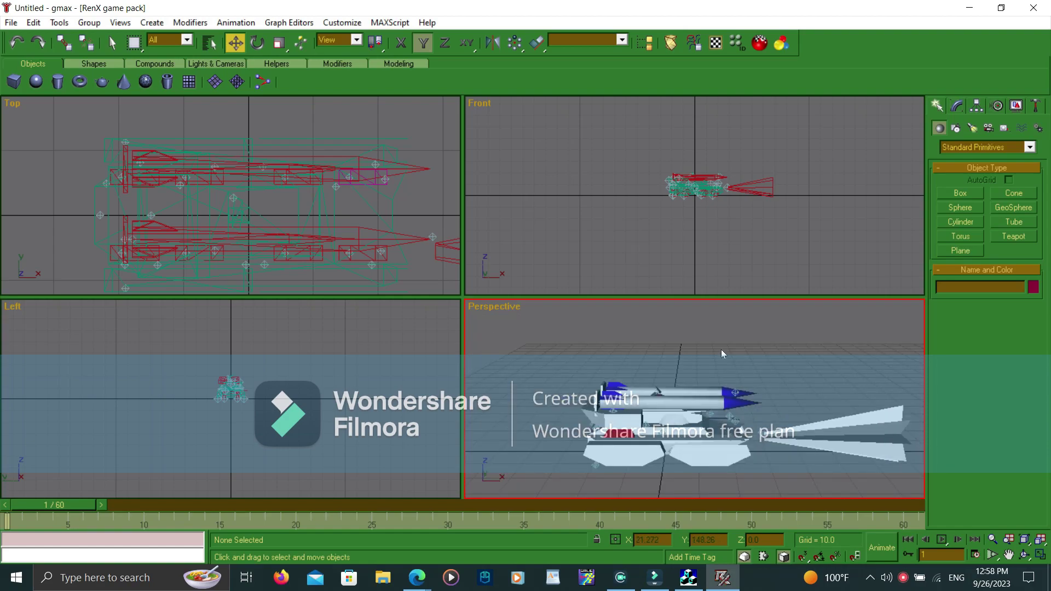
pyautogui.click(1035, 105)
pyautogui.scroll(-1, 994, 179)
pyautogui.scroll(-5, 955, 424)
pyautogui.click(965, 477)
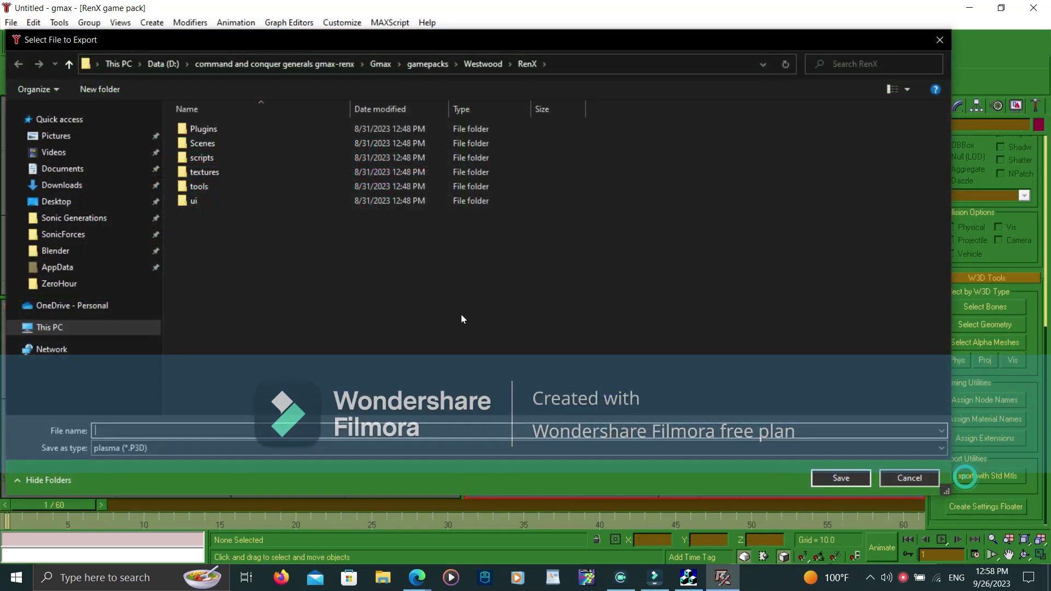
pyautogui.click(102, 204)
pyautogui.click(140, 449)
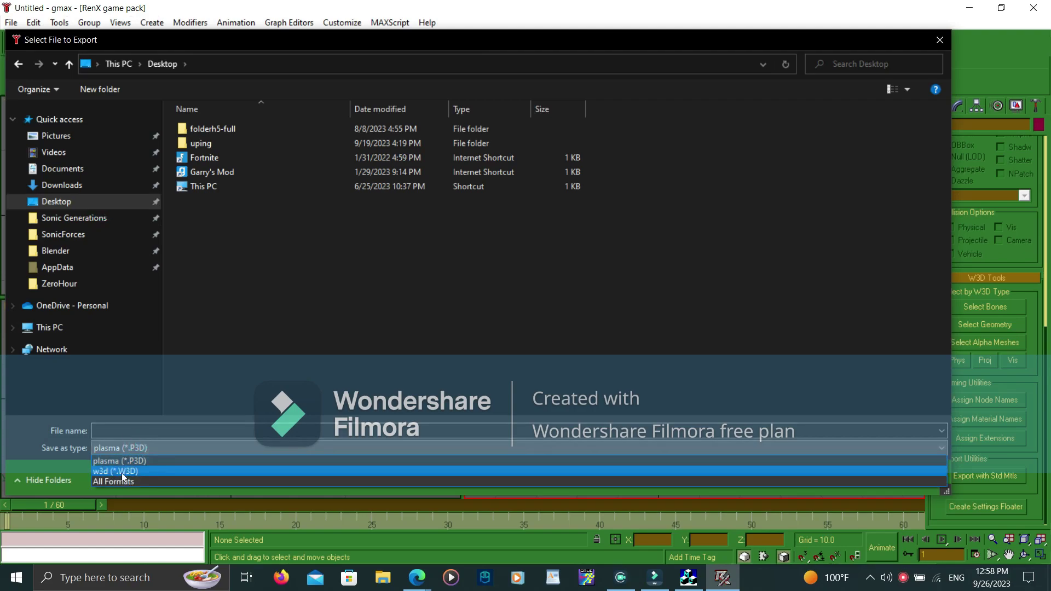
pyautogui.click(122, 473)
pyautogui.doubleClick(219, 214)
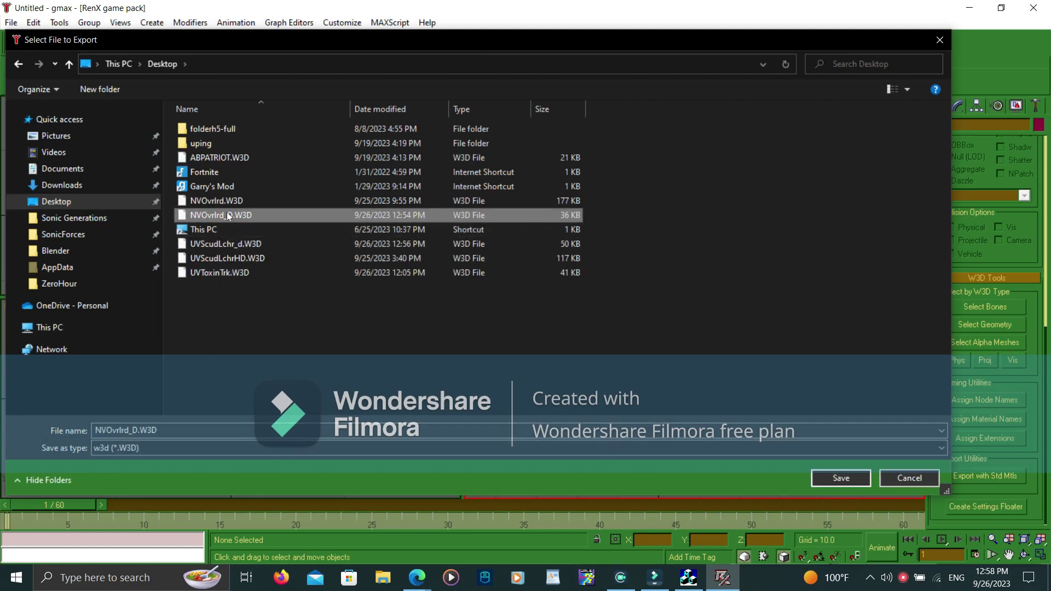
pyautogui.click(567, 336)
pyautogui.click(490, 458)
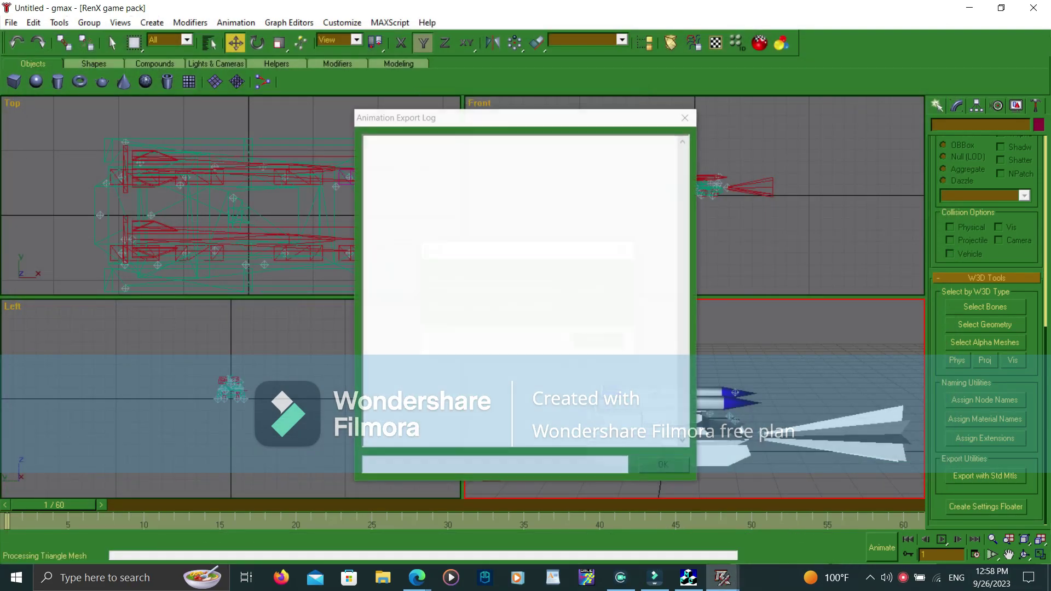
pyautogui.press('Return')
# - Delete the blue nose and fins object from the original missile on the near side
pyautogui.scroll(3, 493, 482)
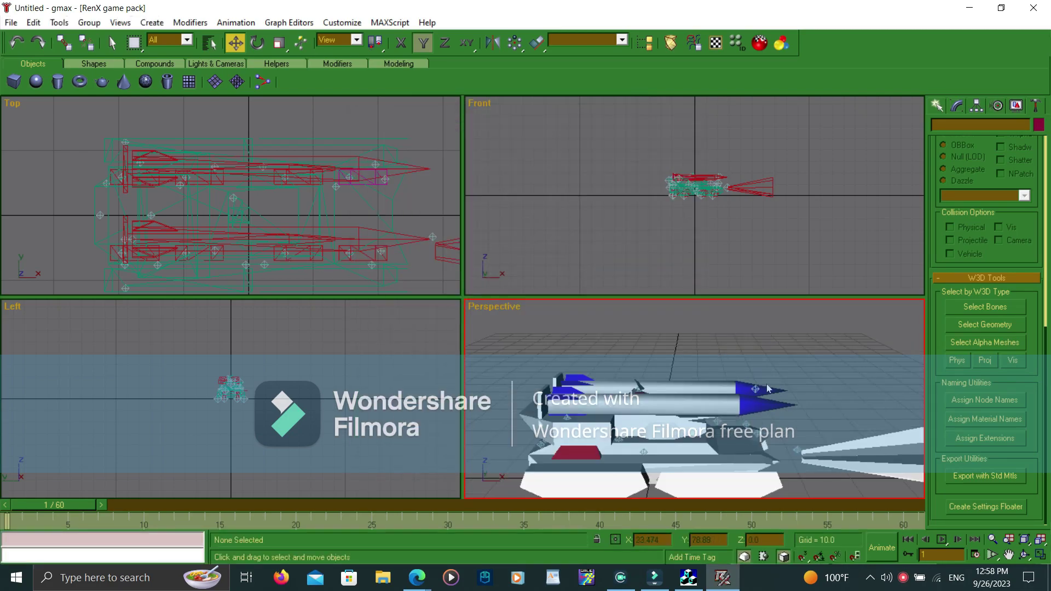
pyautogui.click(630, 377)
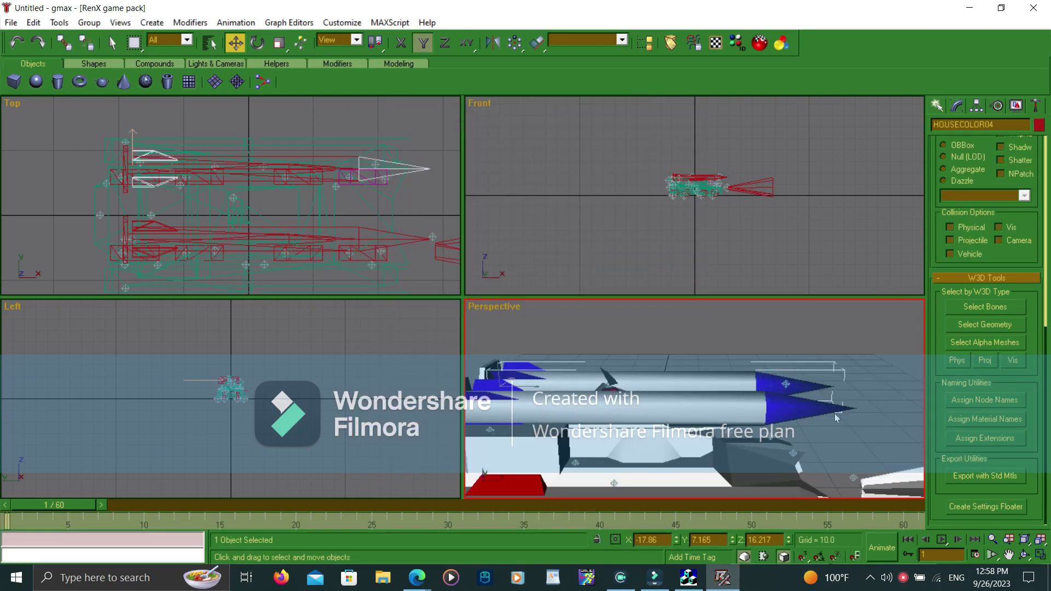
pyautogui.click(806, 409)
pyautogui.press('Delete')
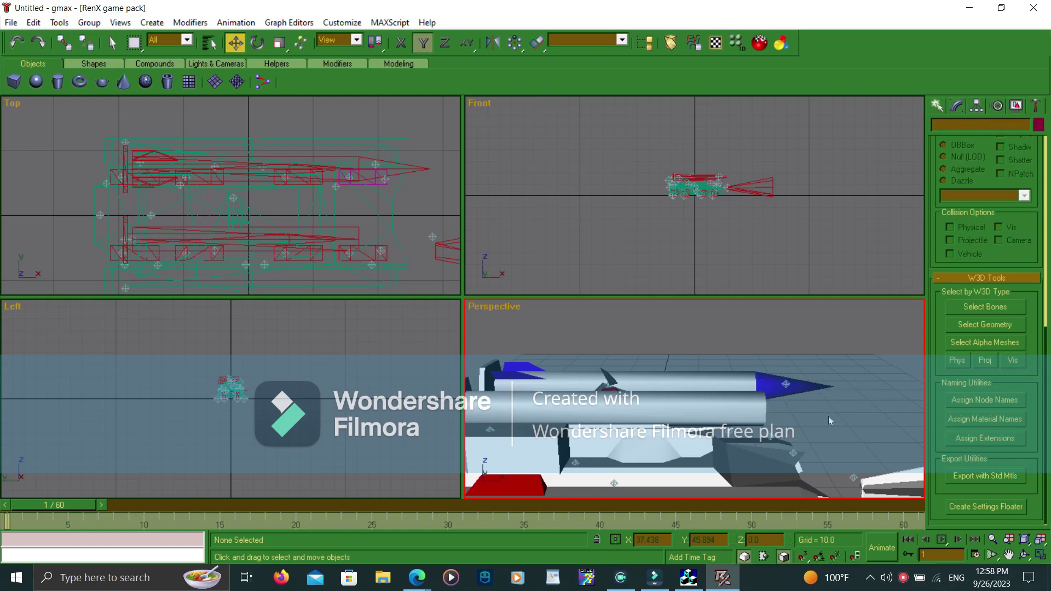
# - Export the model again over NVOvrlrd_D.W3D with only the far missile keeping its blue nose and fins
pyautogui.click(802, 383)
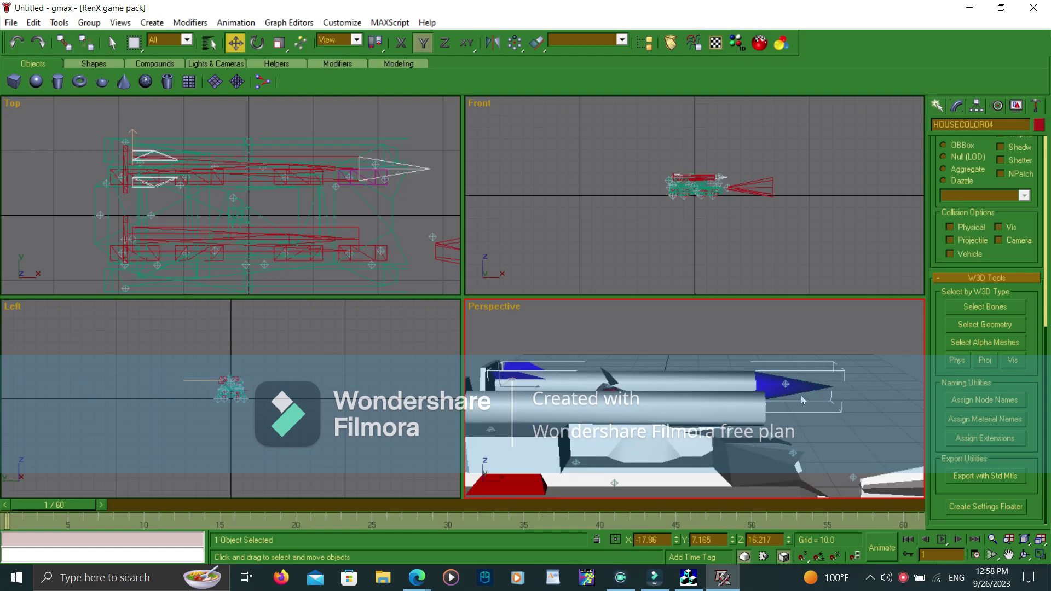
pyautogui.click(996, 481)
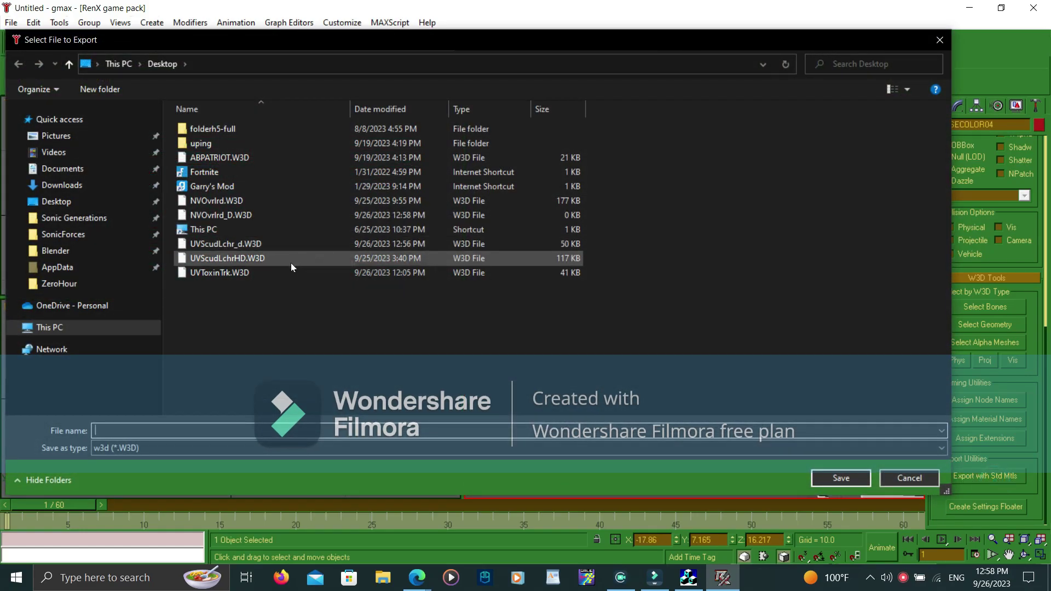
pyautogui.doubleClick(273, 218)
pyautogui.click(570, 335)
pyautogui.press('Return')
# - Copy HOUSECOLOR04 along the Y axis onto the near missile as HOUSECOLOR05 and nudge it slightly along X
pyautogui.moveTo(782, 400)
pyautogui.mouseDown()
pyautogui.moveTo(767, 382)
pyautogui.moveTo(753, 406)
pyautogui.mouseUp()
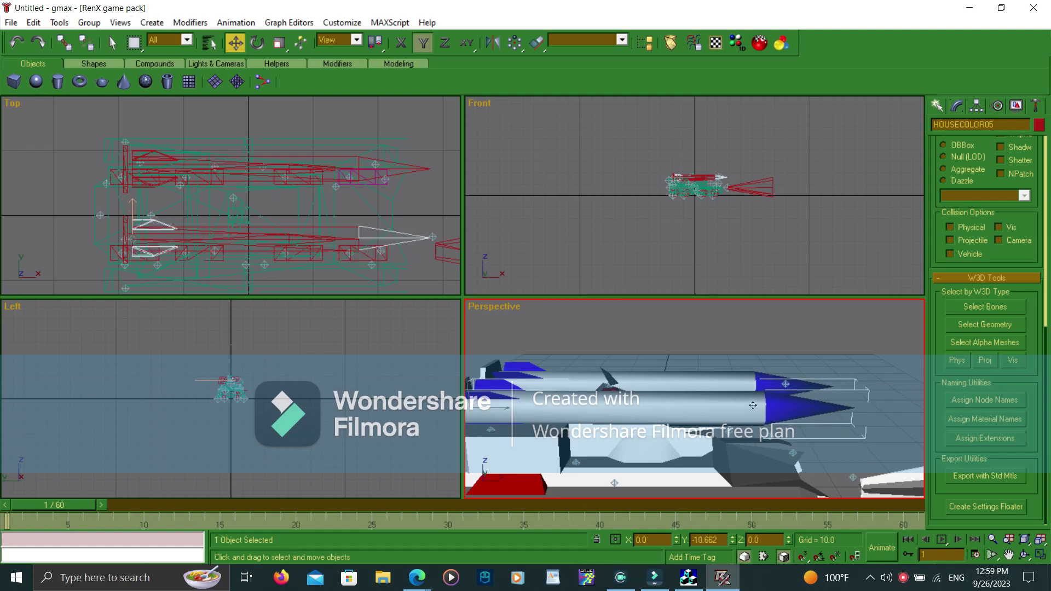
pyautogui.moveTo(752, 405); pyautogui.dragTo(747, 405)
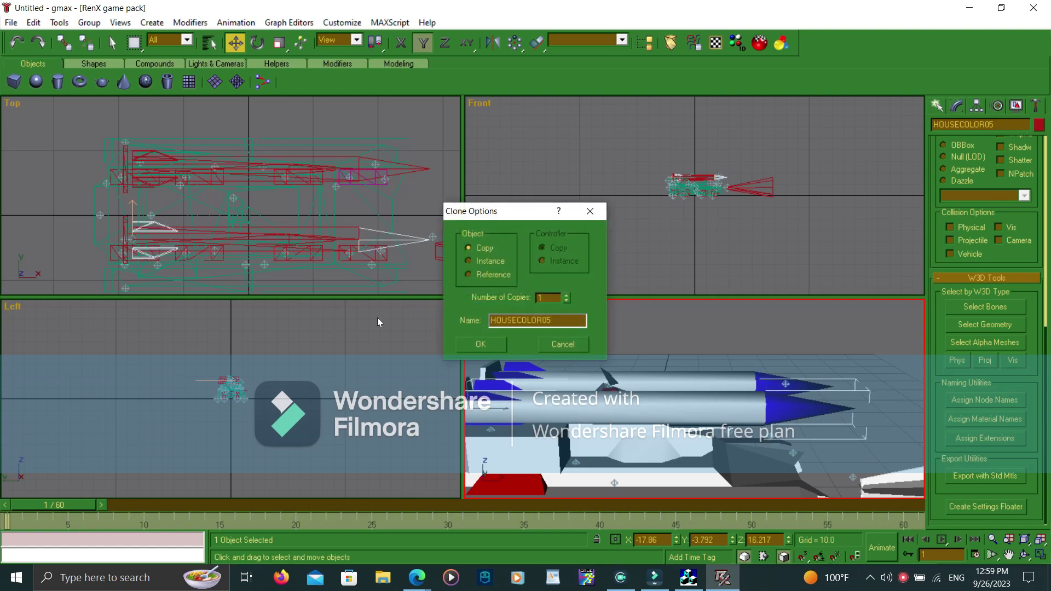
pyautogui.click(474, 343)
pyautogui.click(401, 43)
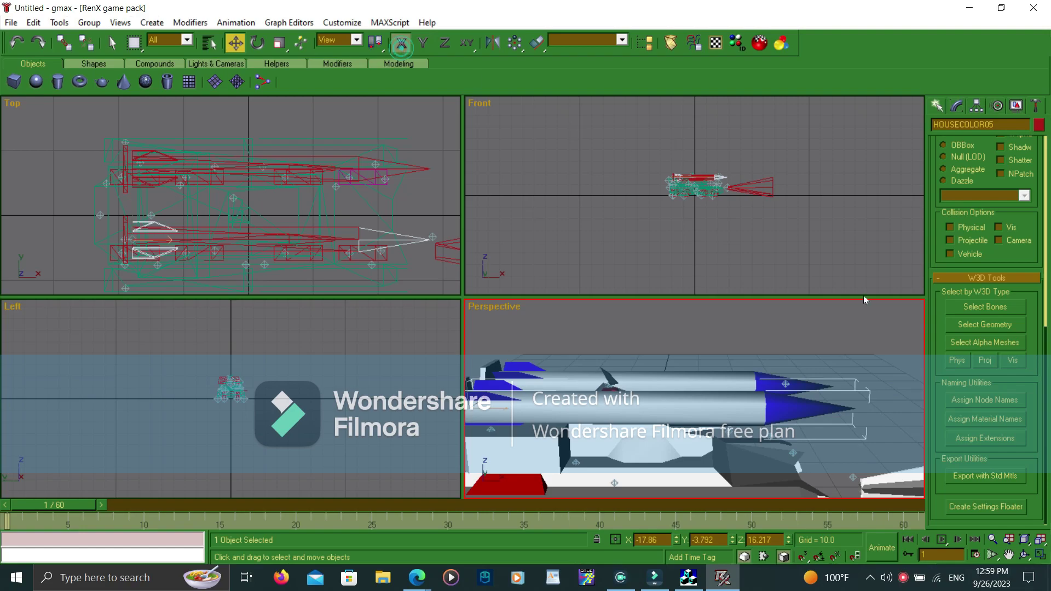
pyautogui.moveTo(810, 407); pyautogui.dragTo(810, 407)
# - Export the model with both missiles complete, overwriting NVOvrlrd_D.W3D on the desktop
pyautogui.click(976, 477)
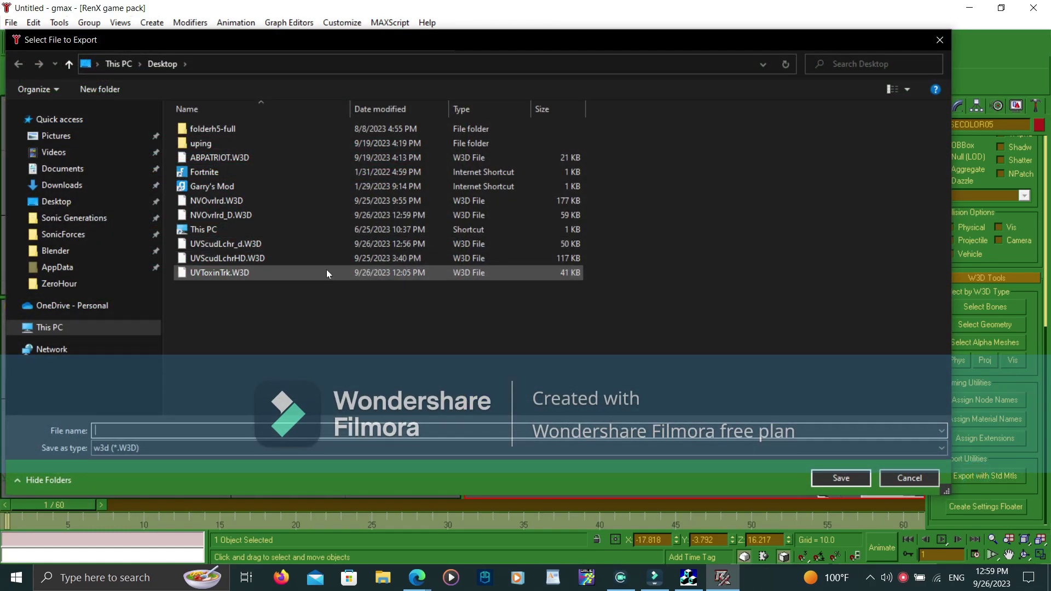
pyautogui.doubleClick(308, 215)
pyautogui.press('Left')
pyautogui.press('Return')
pyautogui.press('Return')
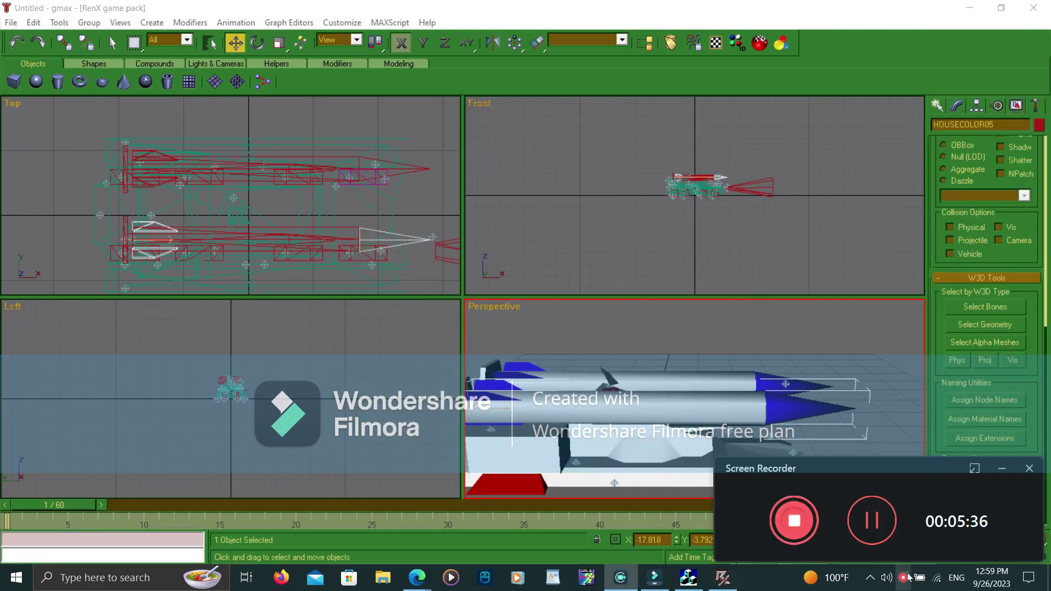
# - Switch to FinalBIG and add NVOvrlrd, NVOvrlrd_D, UVScudLchrHD and UVToxinTrk from the desktop to a new archive
pyautogui.click(954, 4)
pyautogui.moveTo(439, 157); pyautogui.dragTo(671, 504)
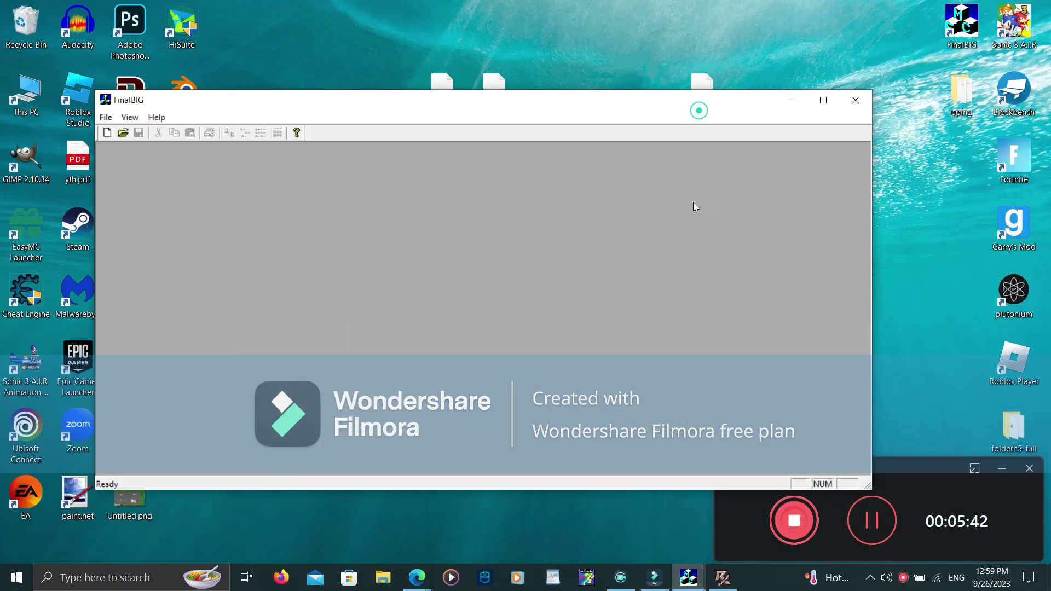
pyautogui.press('Return')
pyautogui.moveTo(560, 94); pyautogui.dragTo(678, 302)
pyautogui.moveTo(727, 242); pyautogui.dragTo(364, 159)
pyautogui.moveTo(540, 61); pyautogui.dragTo(392, 142)
pyautogui.moveTo(442, 90); pyautogui.dragTo(446, 402)
pyautogui.click(663, 484)
pyautogui.click(663, 484)
pyautogui.click(664, 485)
pyautogui.click(664, 485)
pyautogui.moveTo(563, 296); pyautogui.dragTo(545, 38)
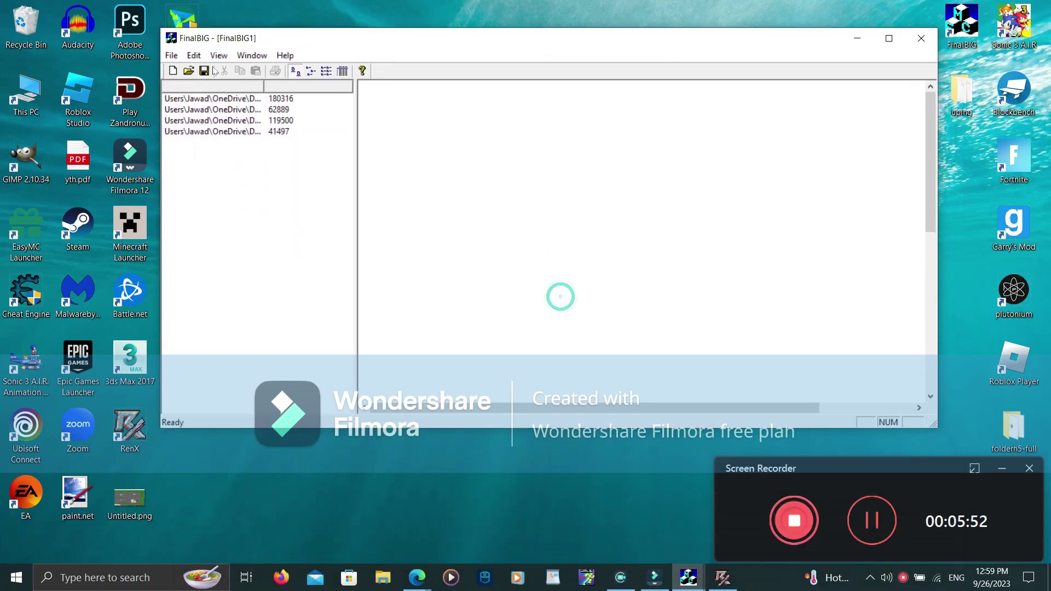
# - Preview the W3D models in the archive, ending on the exported NVOvrlrd_D tank
pyautogui.press('Down')
pyautogui.press('Down')
pyautogui.press('Down')
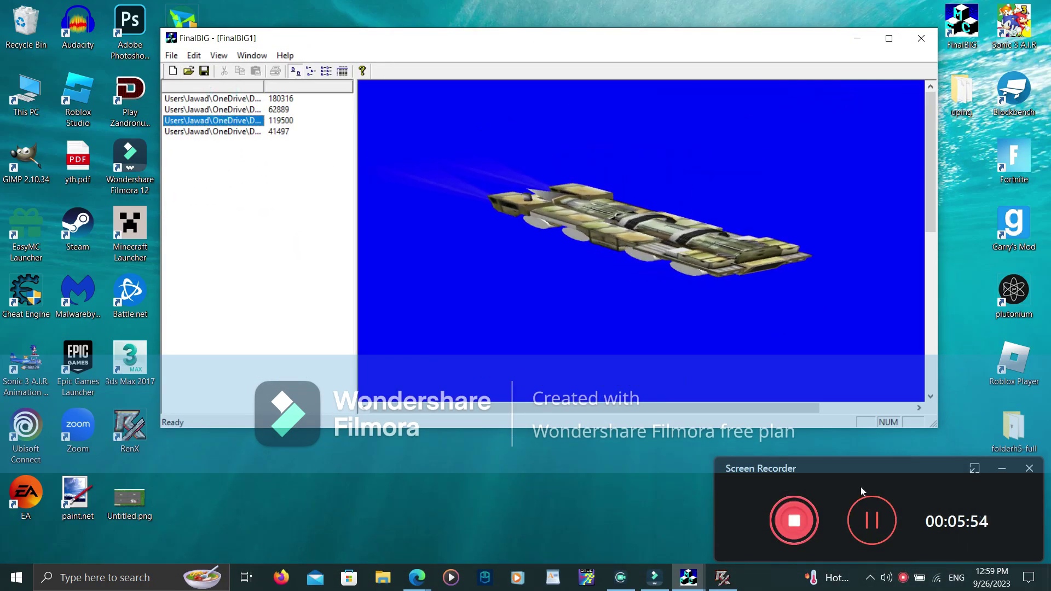
pyautogui.press('Up')
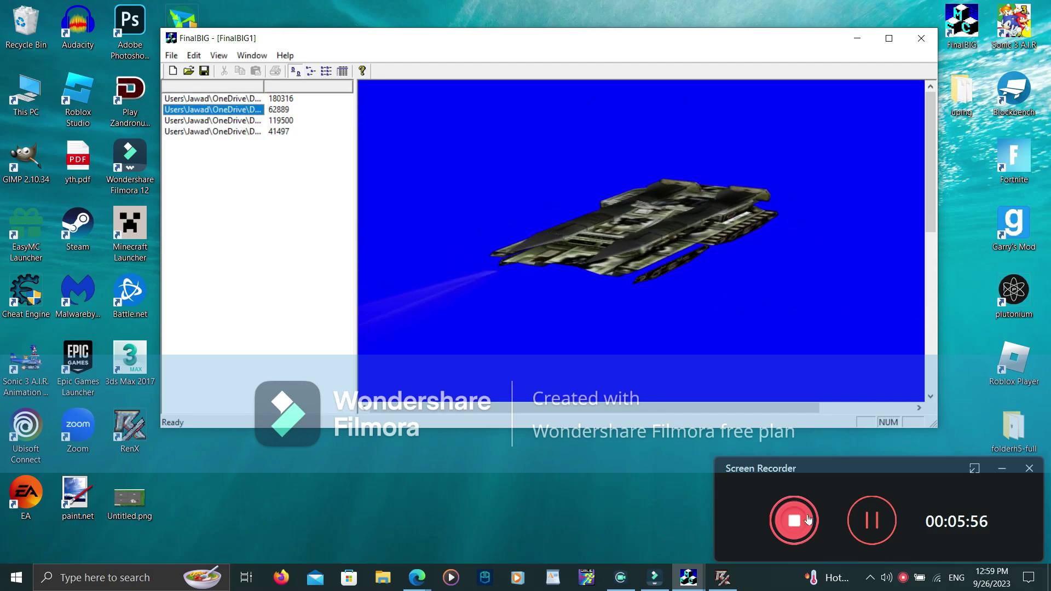